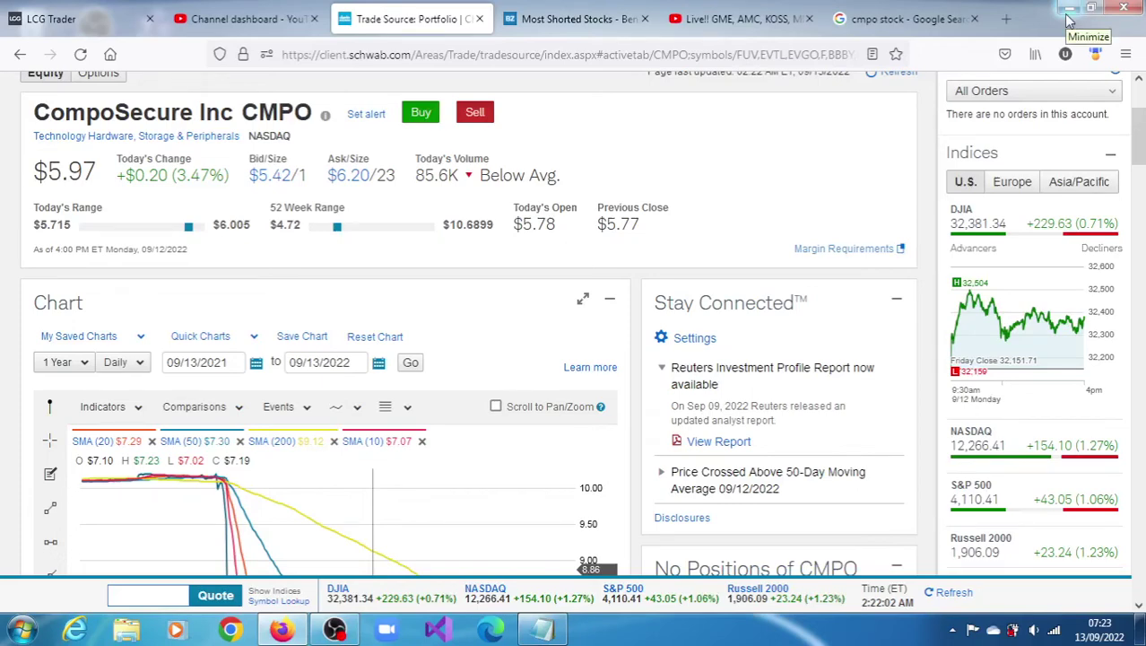
key(F7)
key(Escape)
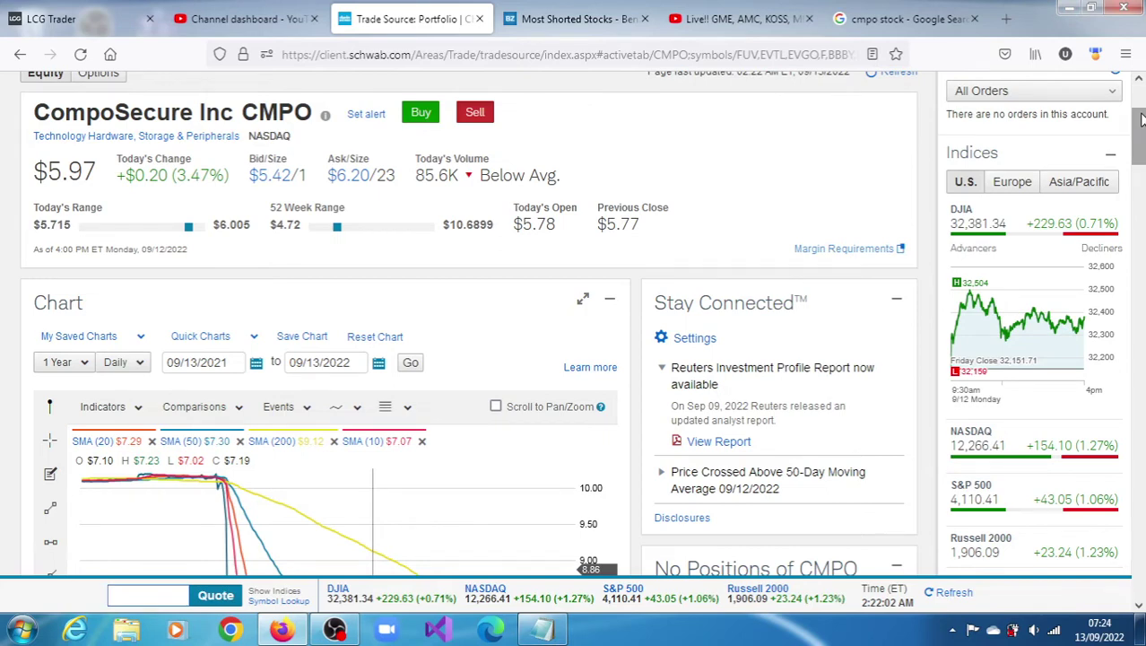
Step: Check CMPO's current short interest in Benzinga's Most Shorted Stocks list, and return to the Schwab quote page
click(588, 22)
mouse_move(615, 119)
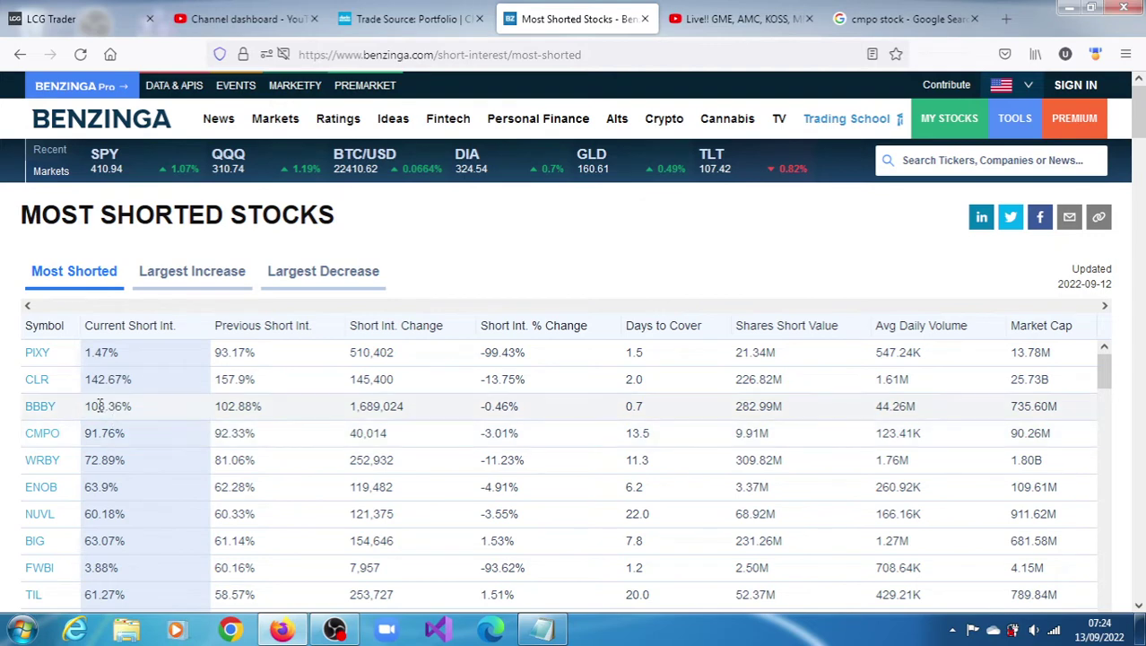
click(423, 20)
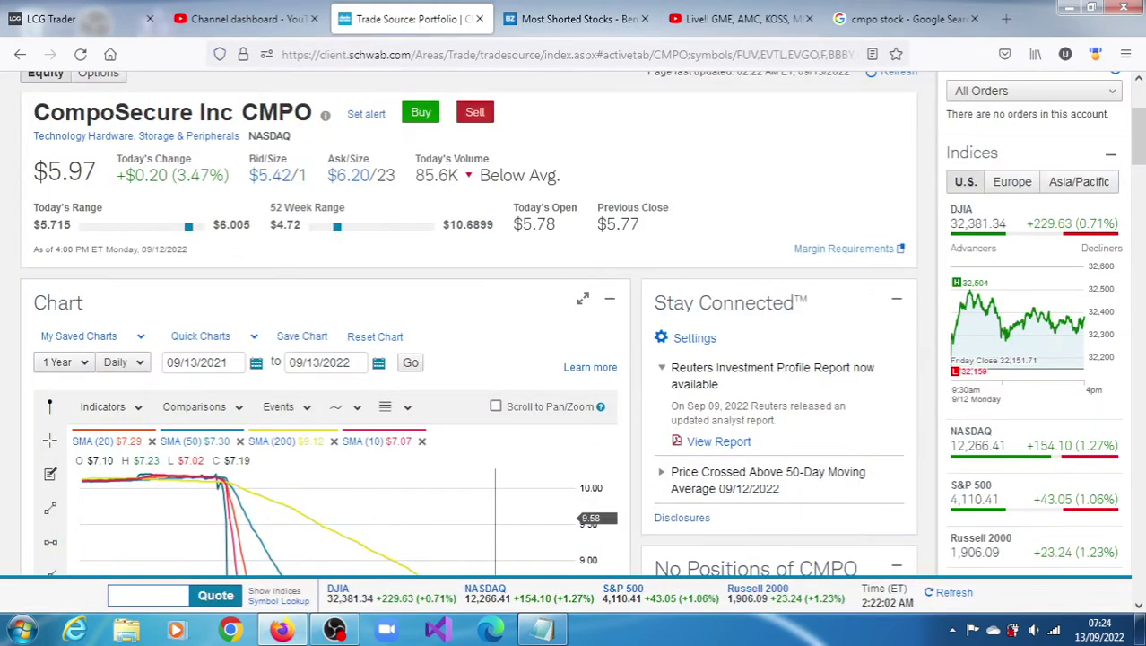
Step: Compare the Fibonacci time zone dates in the Notepad notes with the CMPO price chart
click(542, 630)
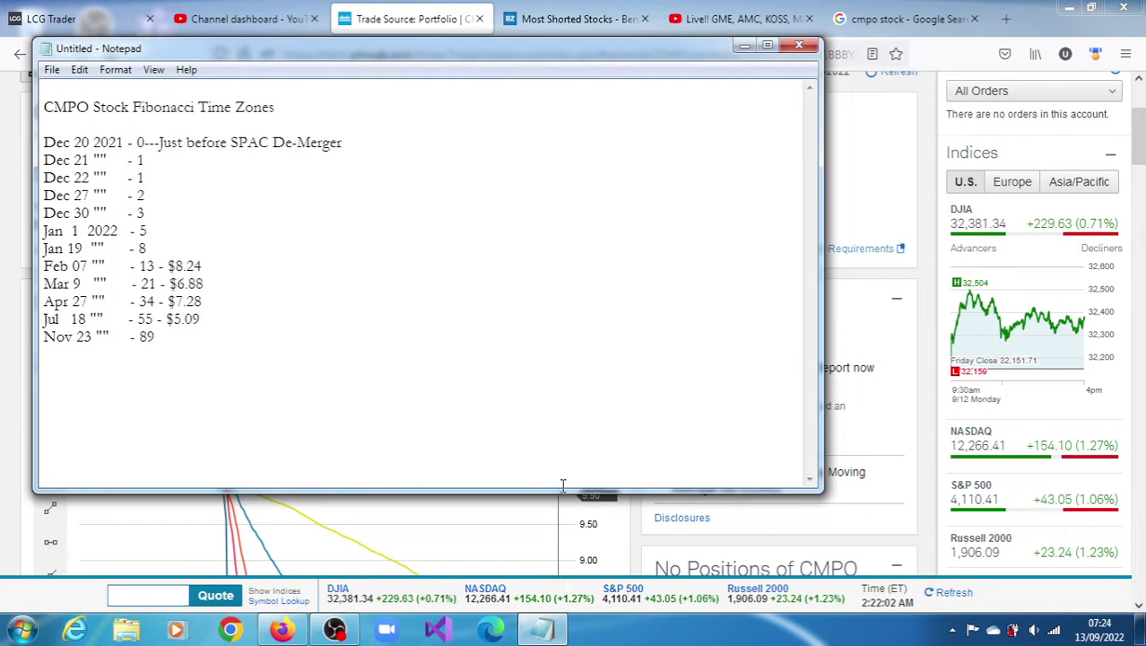
click(878, 200)
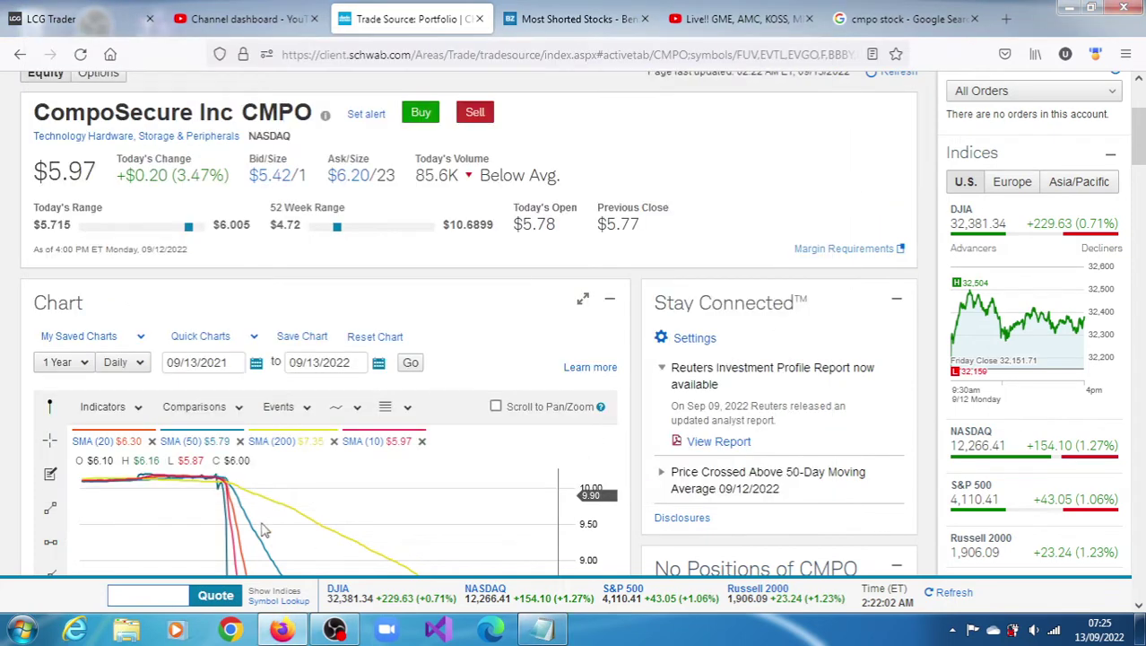
click(549, 627)
click(549, 627)
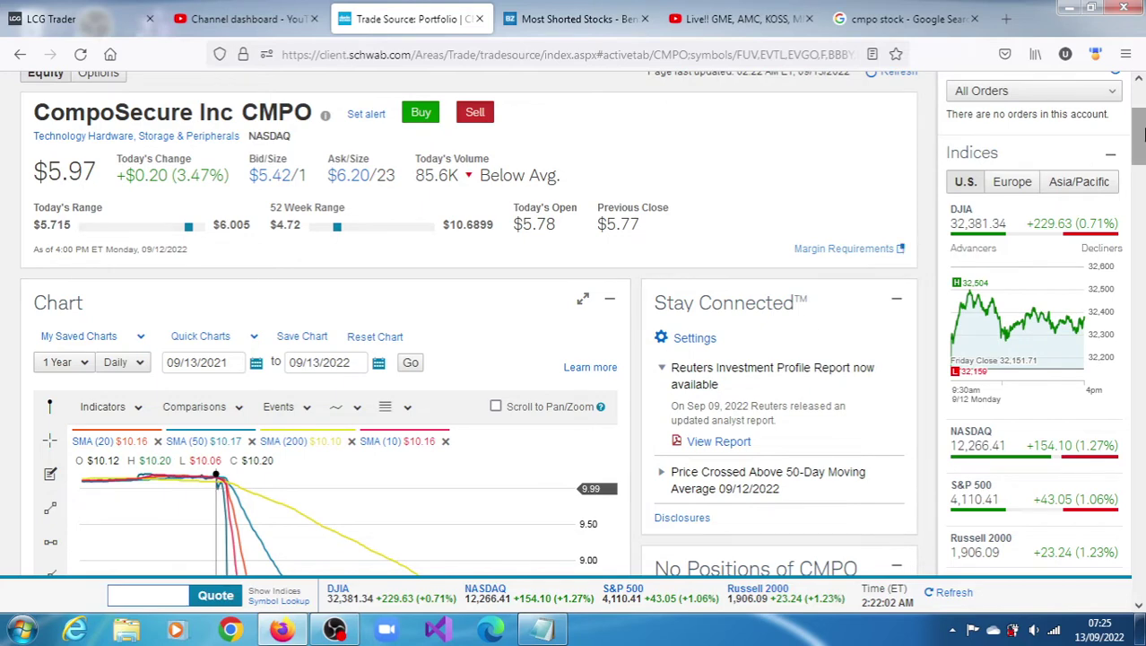
drag(1141, 139, 1141, 177)
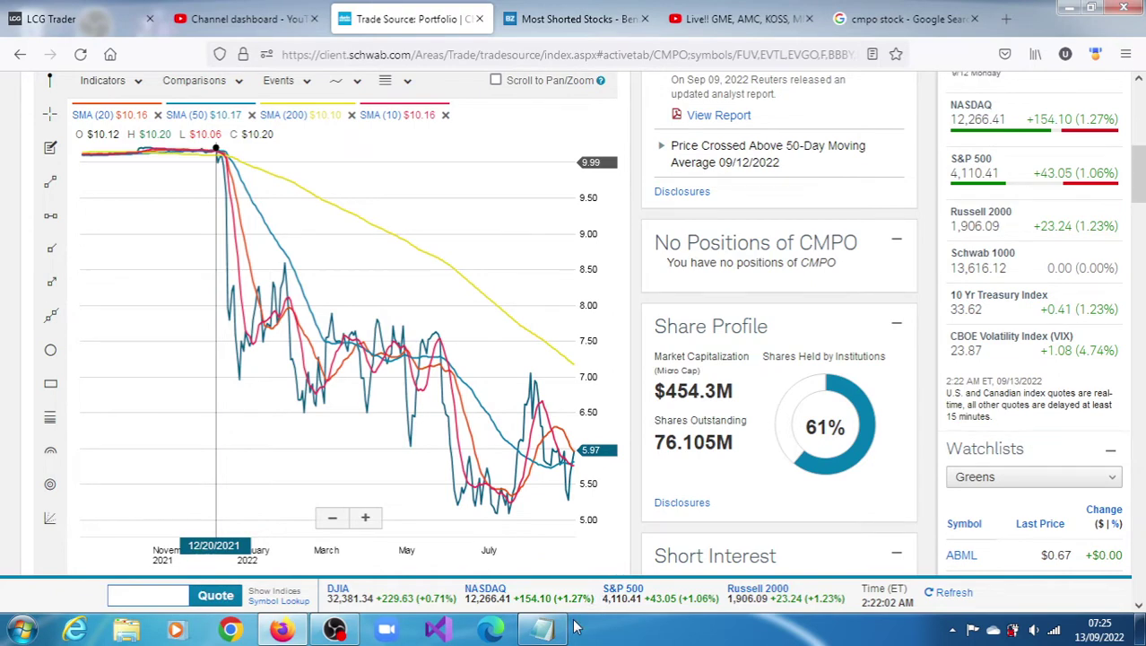
click(542, 628)
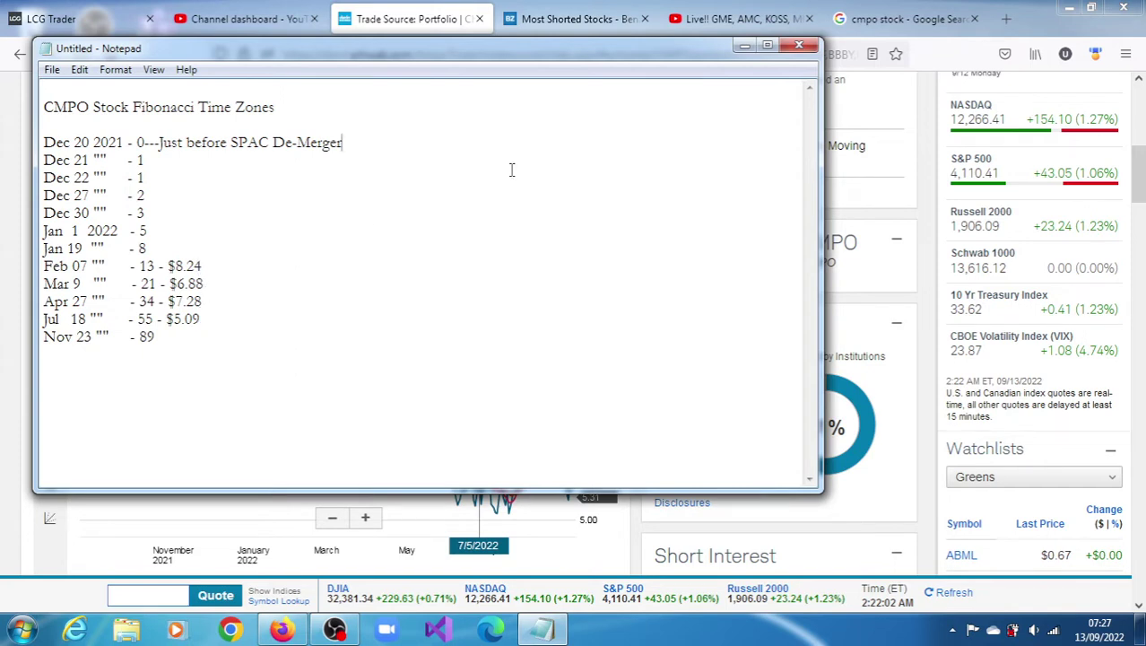
click(745, 46)
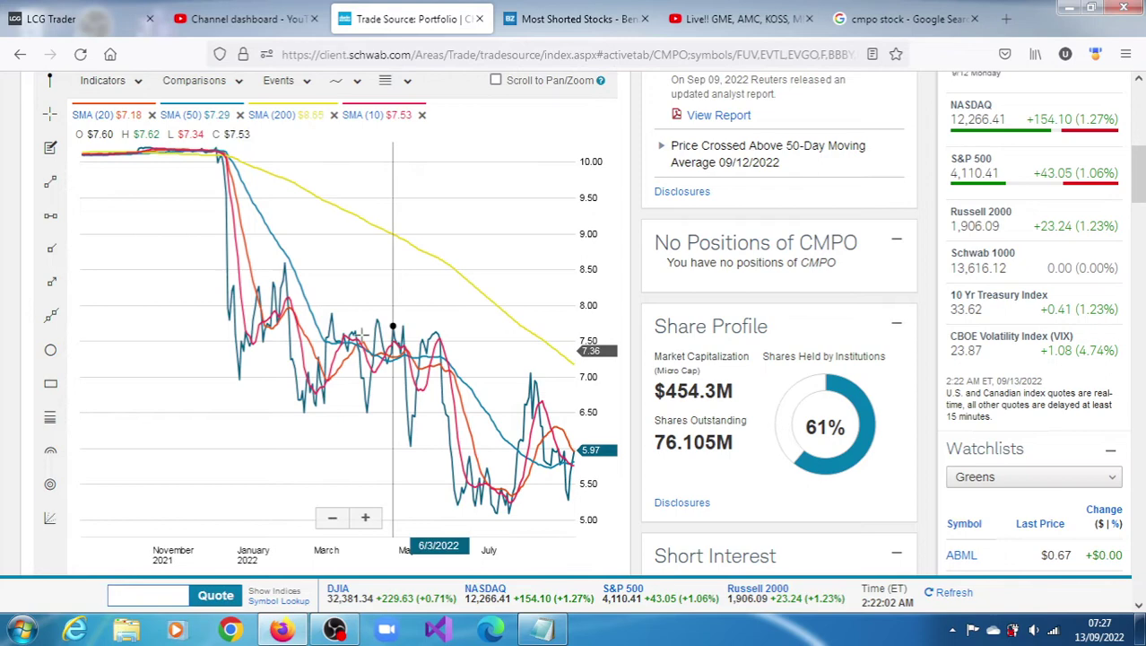
Step: With the Notepad notes open, launch Calculator and subtract the Jul 18 price from the Apr 27 price, 7.28 minus 5.09
click(541, 630)
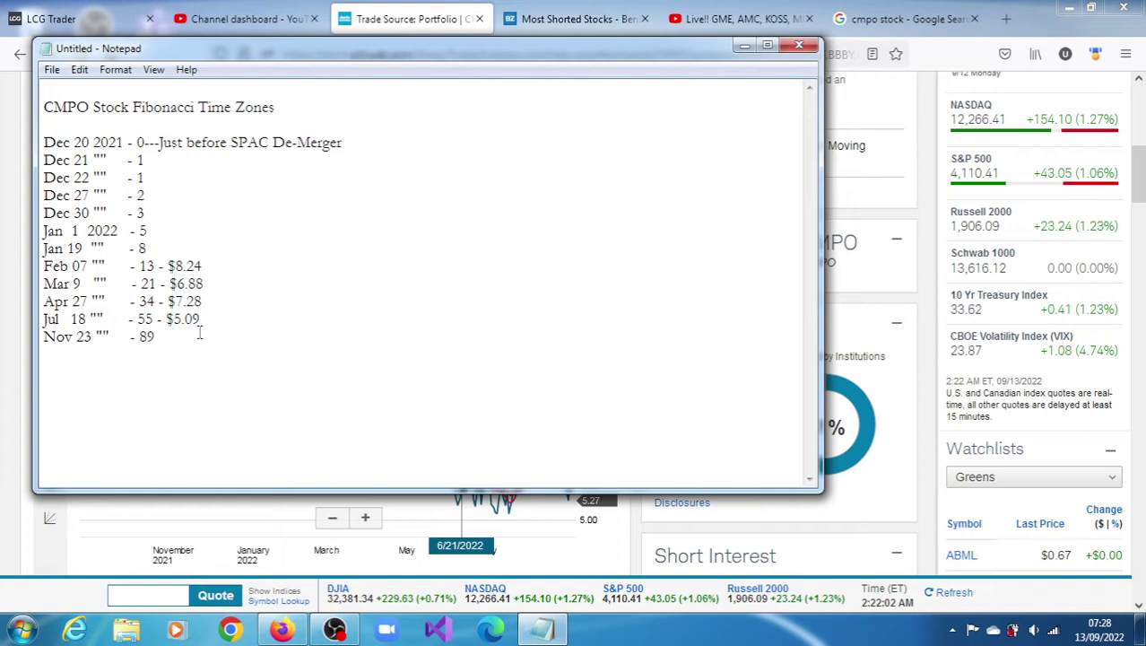
click(24, 628)
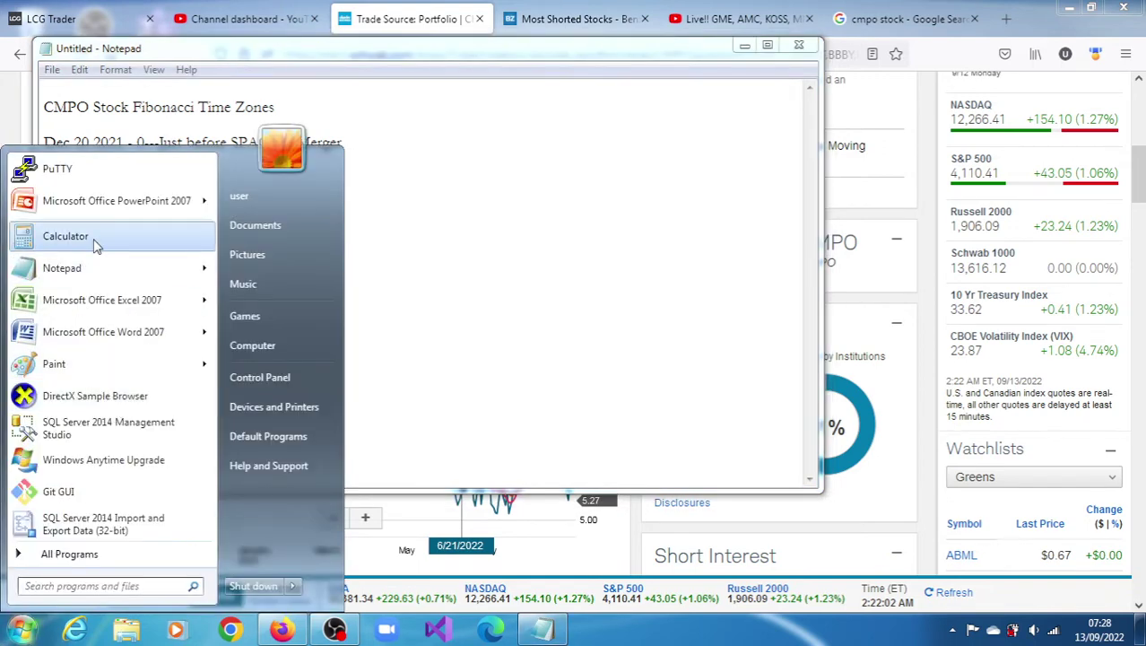
click(93, 239)
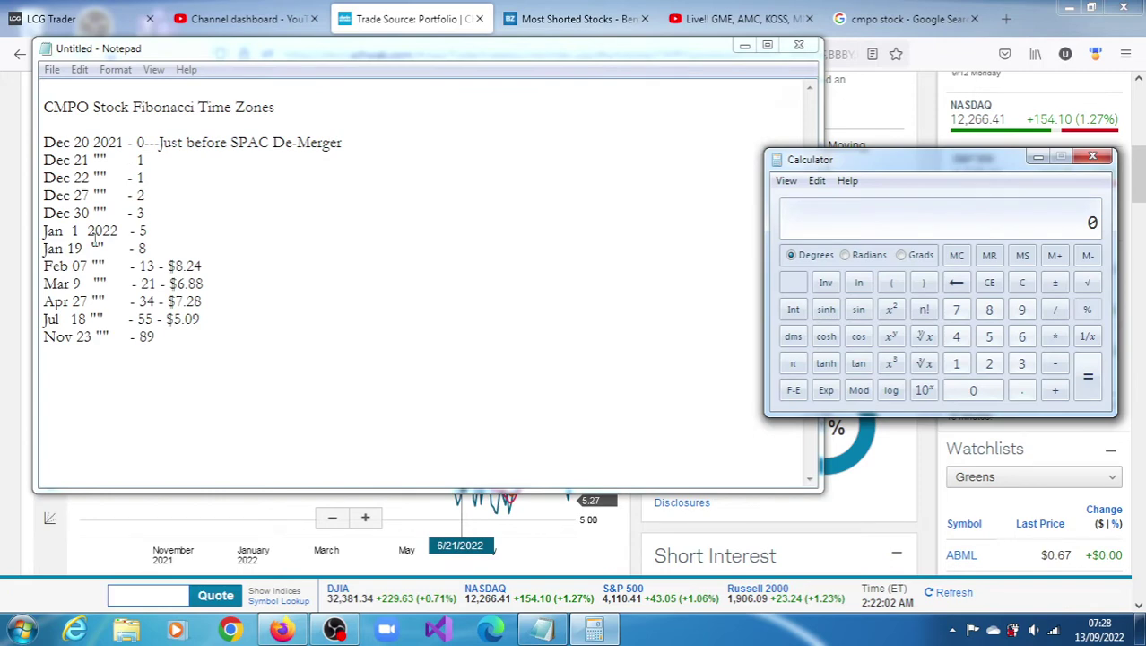
text(7.28)
key(minus)
text(5.09)
key(Return)
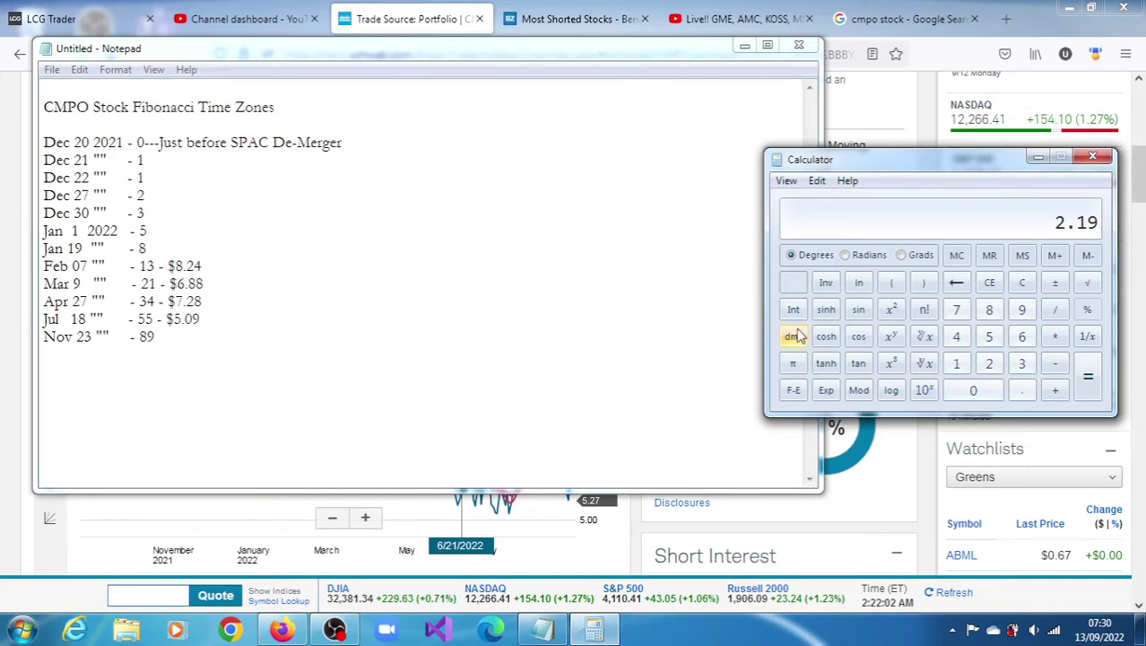
Step: Multiply the price difference by 0.618 and add 5.09 to the product
click(1059, 338)
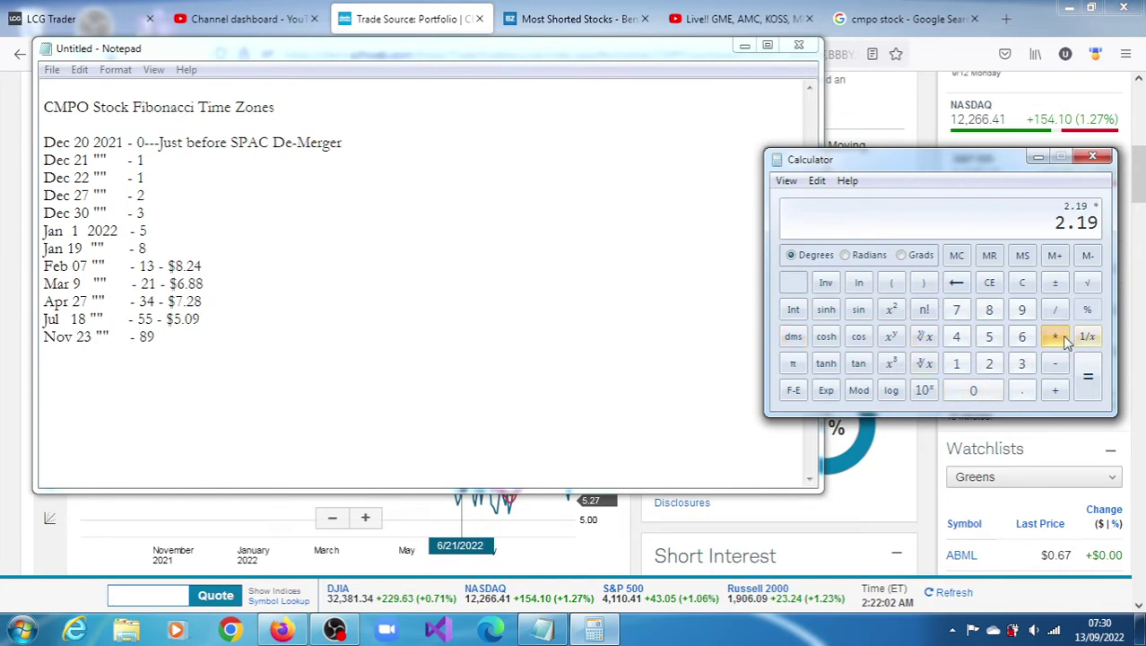
text(0.)
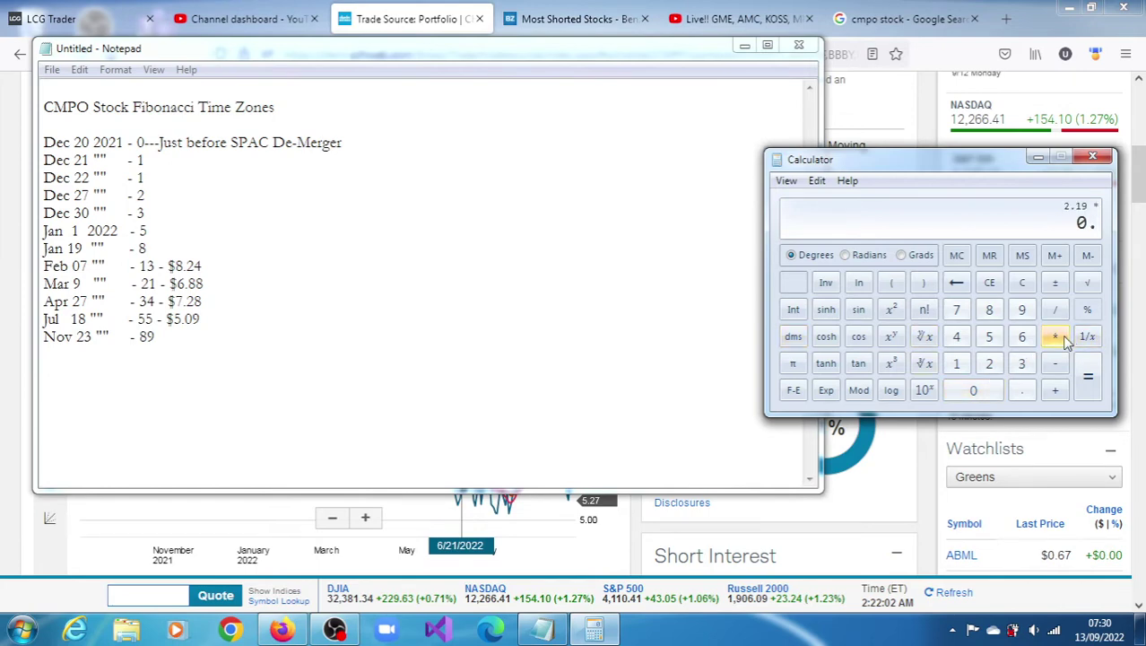
text(618)
key(Return)
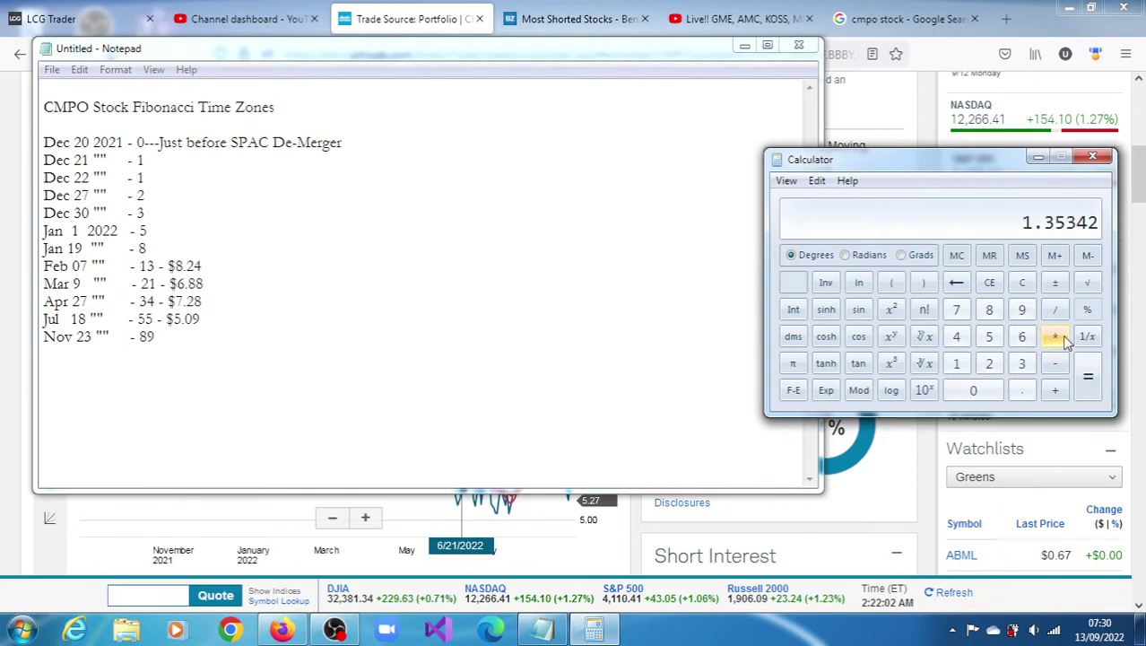
click(1056, 395)
text(5.09)
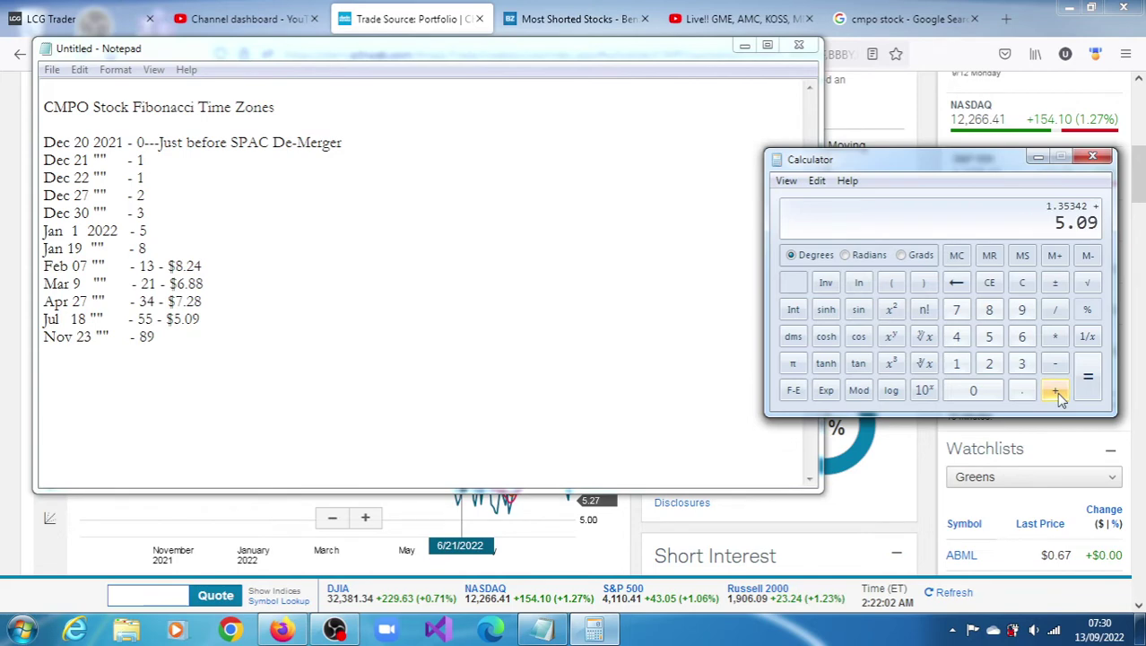
key(Return)
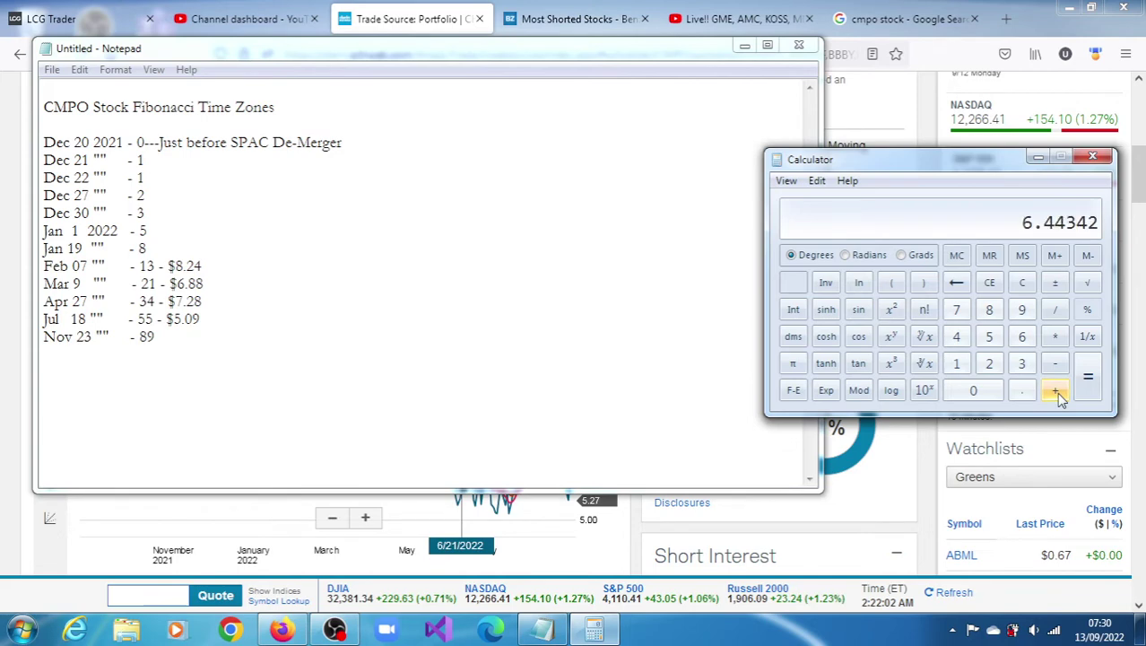
Step: Append "- $6.44---" to the Nov 23 line of the Notepad notes, and bring Calculator back up
click(1038, 161)
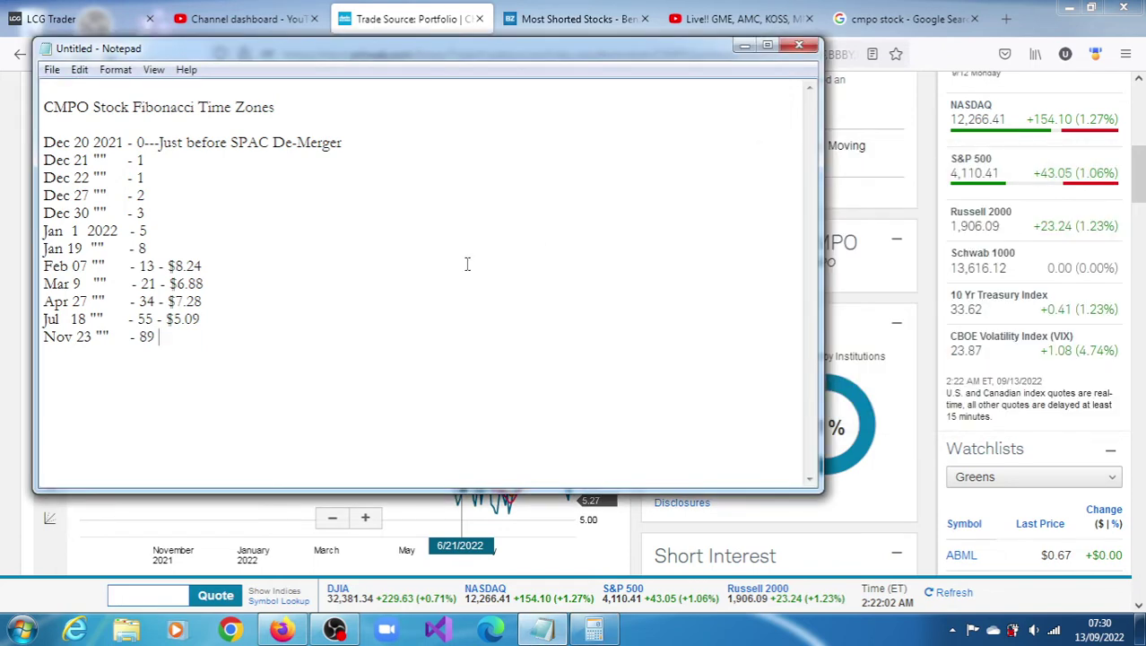
text(=)
key(BackSpace)
text(- $6.44---)
click(593, 630)
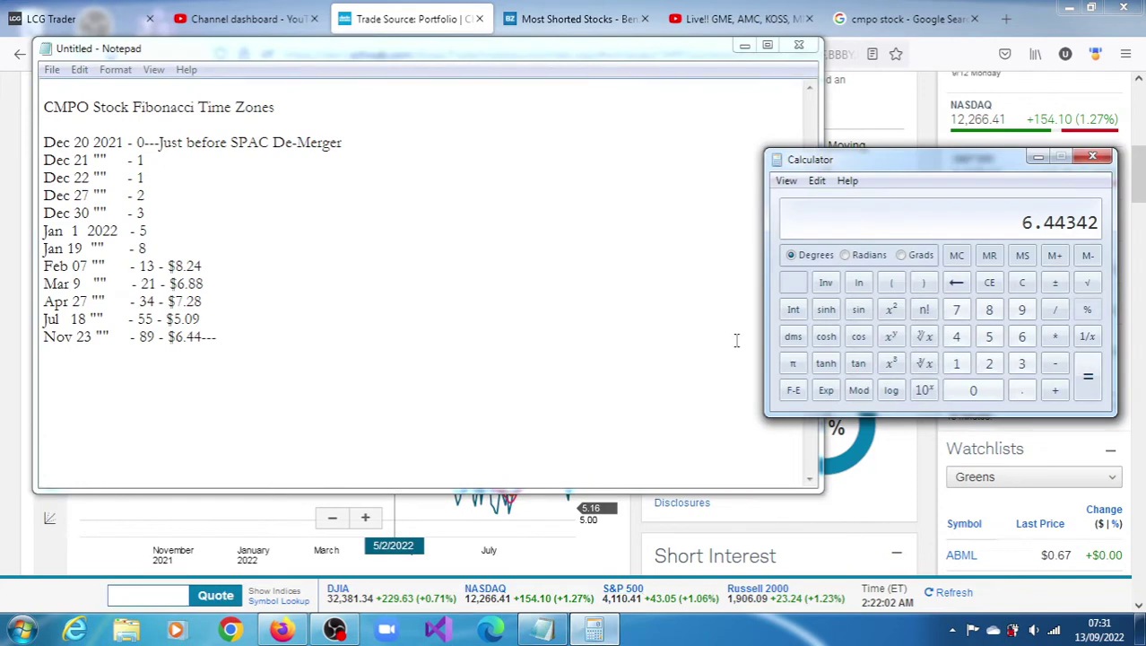
click(1057, 318)
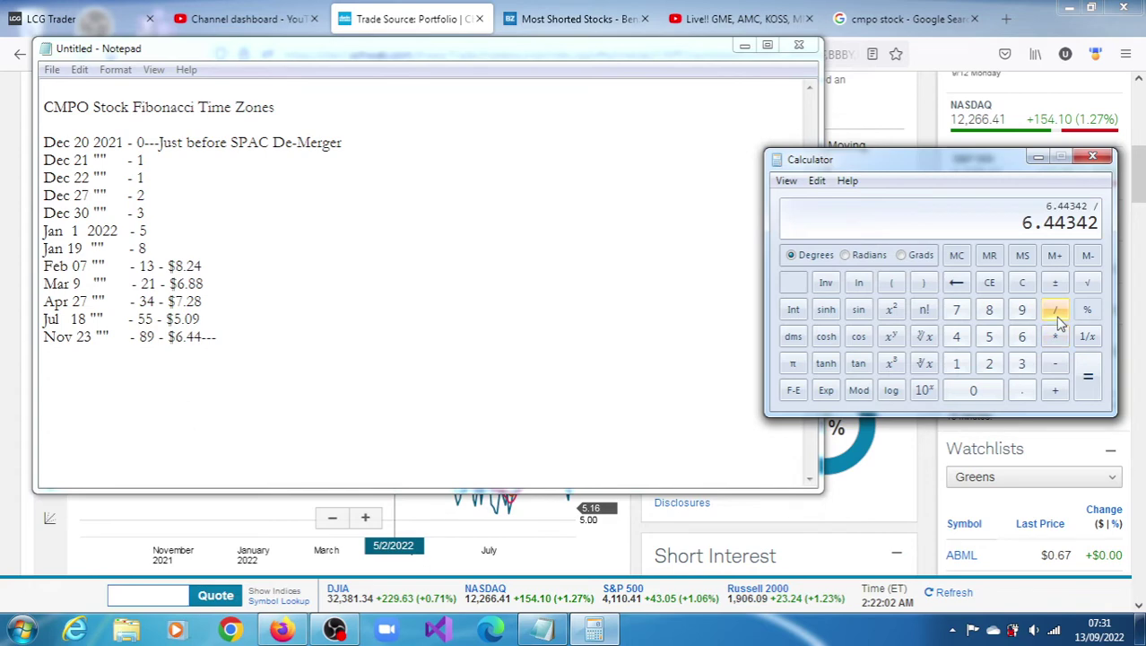
text(0.618)
key(Return)
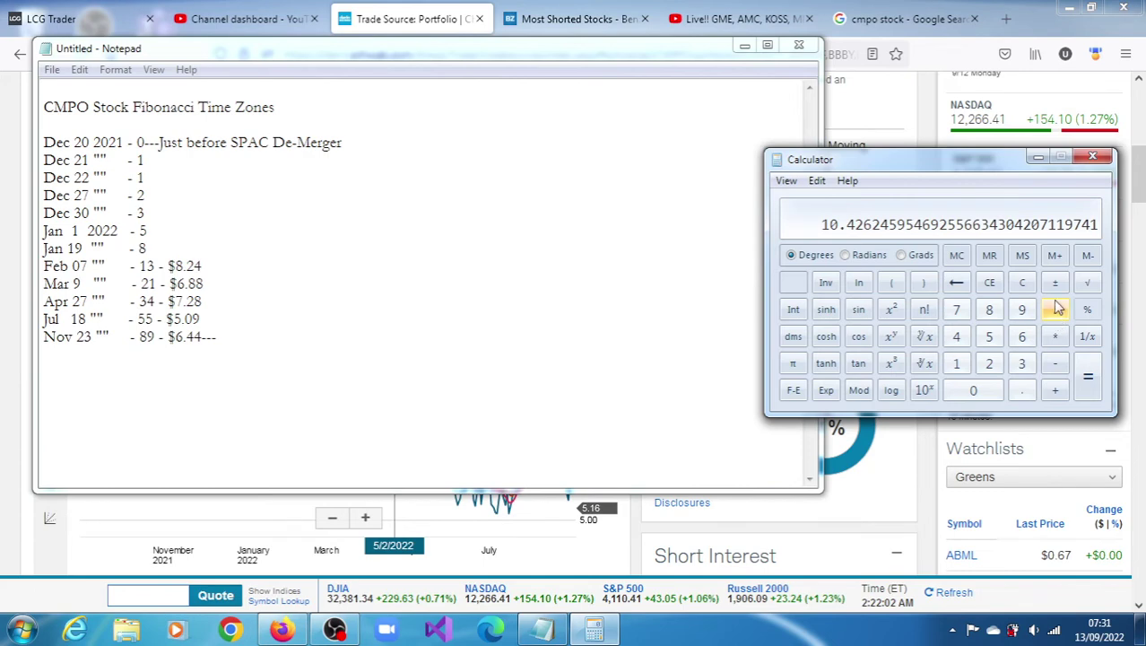
key(Escape)
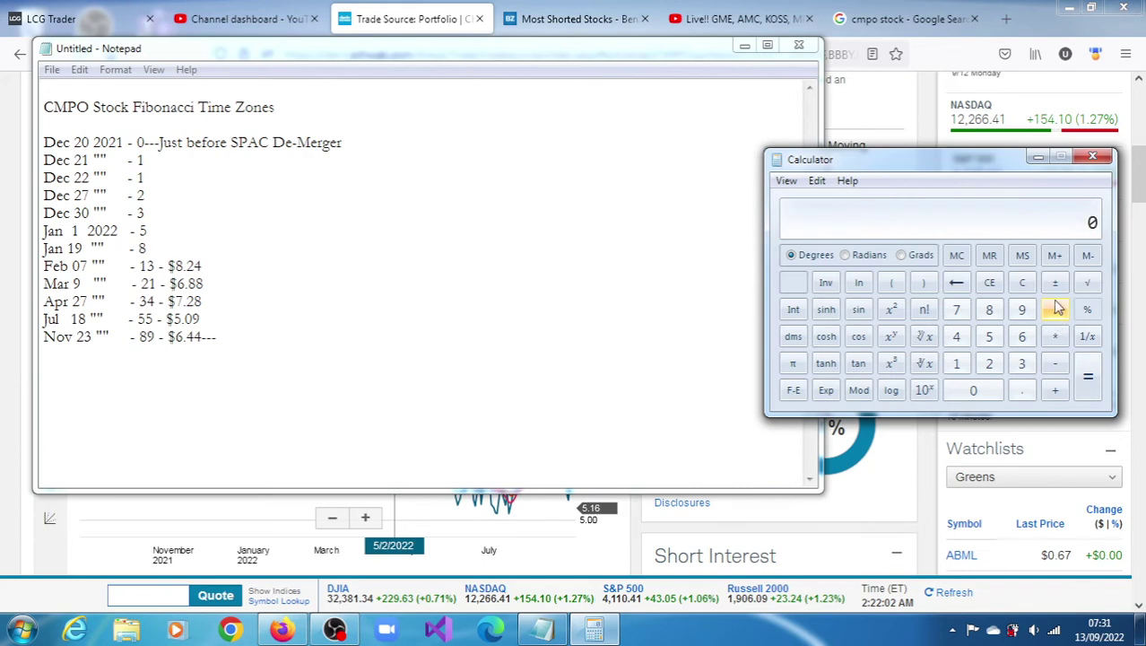
Step: Recalculate the price difference between Apr 27 and Jul 18 as 7.28 minus 5.09
text(7.28)
key(minus)
text(5.09)
key(Return)
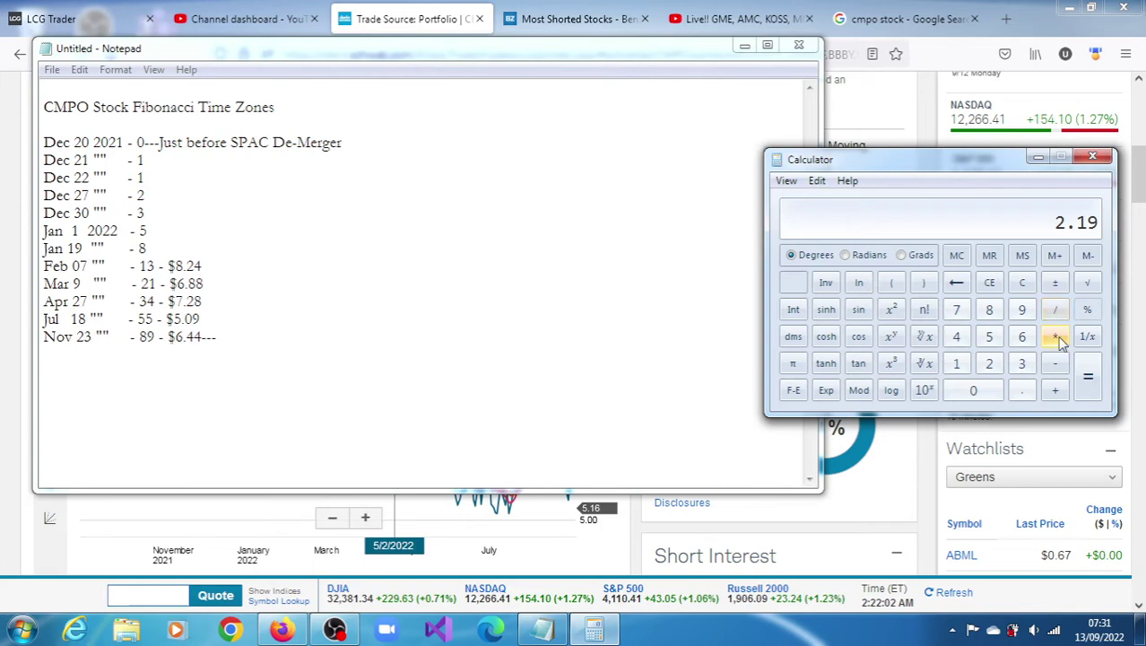
Step: Multiply the price difference by 1.618 and add 5.09 to get the upper price target
click(1059, 339)
text(1.68)
key(BackSpace)
text(18)
key(Return)
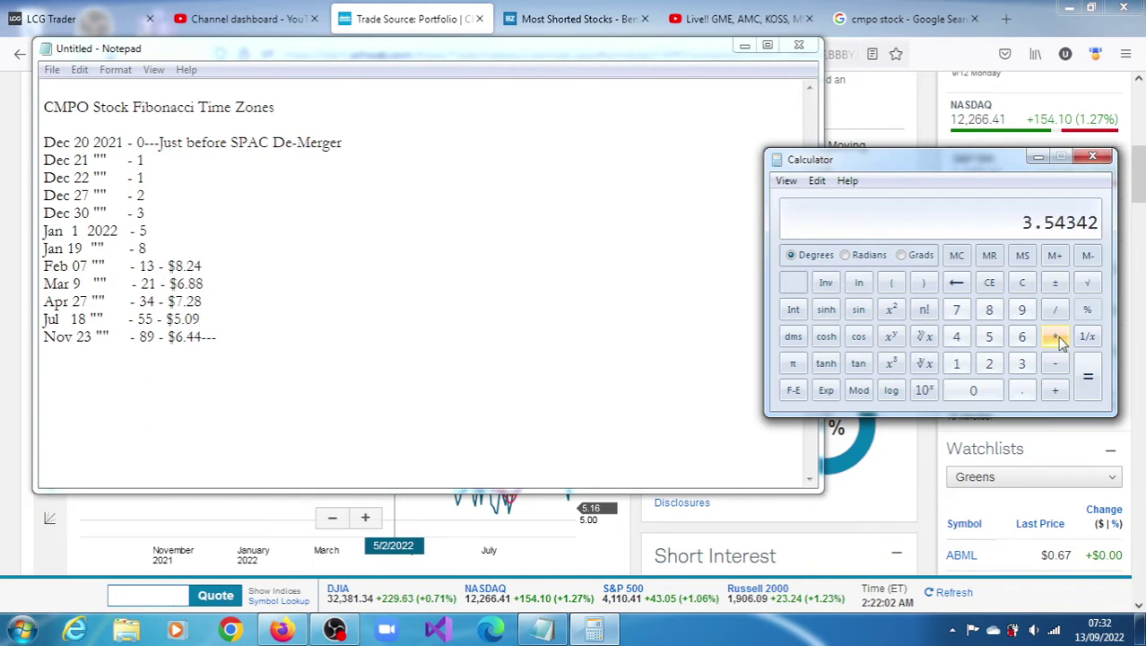
key(/)
click(1054, 391)
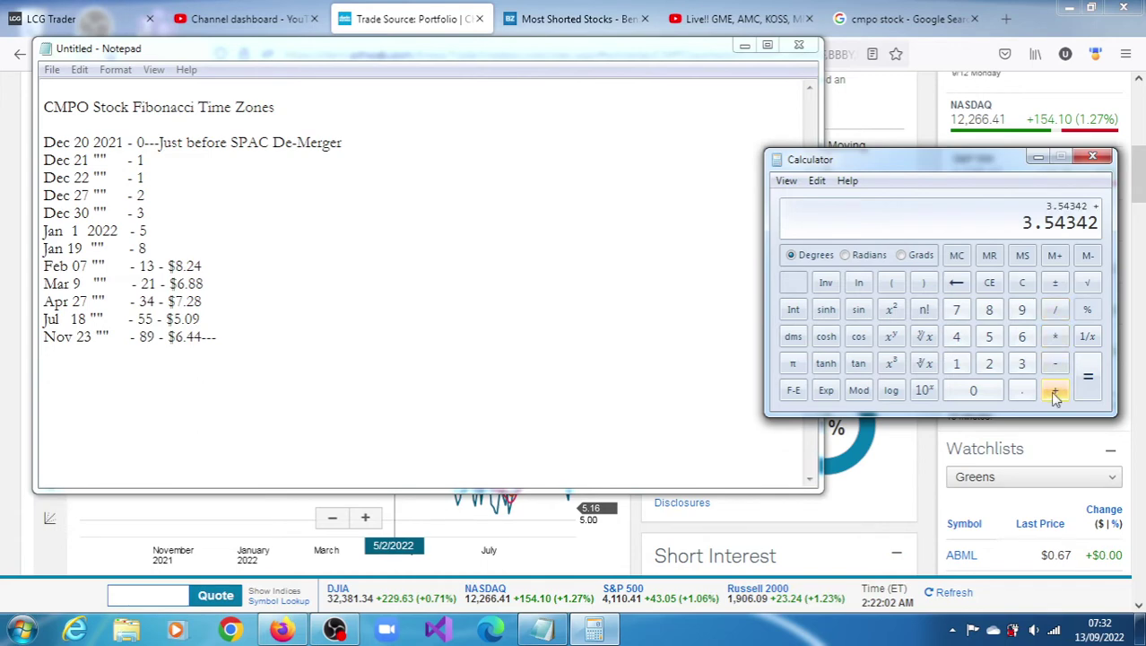
text(5.09)
key(Return)
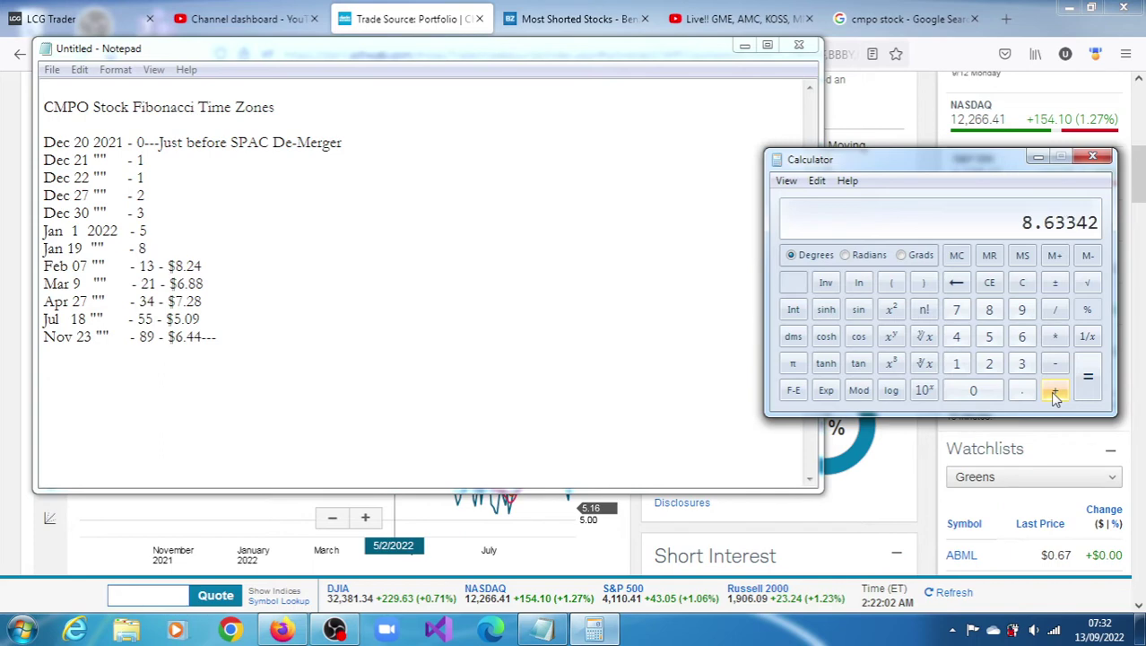
Step: Complete the Nov 23 line of the Notepad notes with $8.63 as the upper target, and return to the CMPO chart
click(1038, 159)
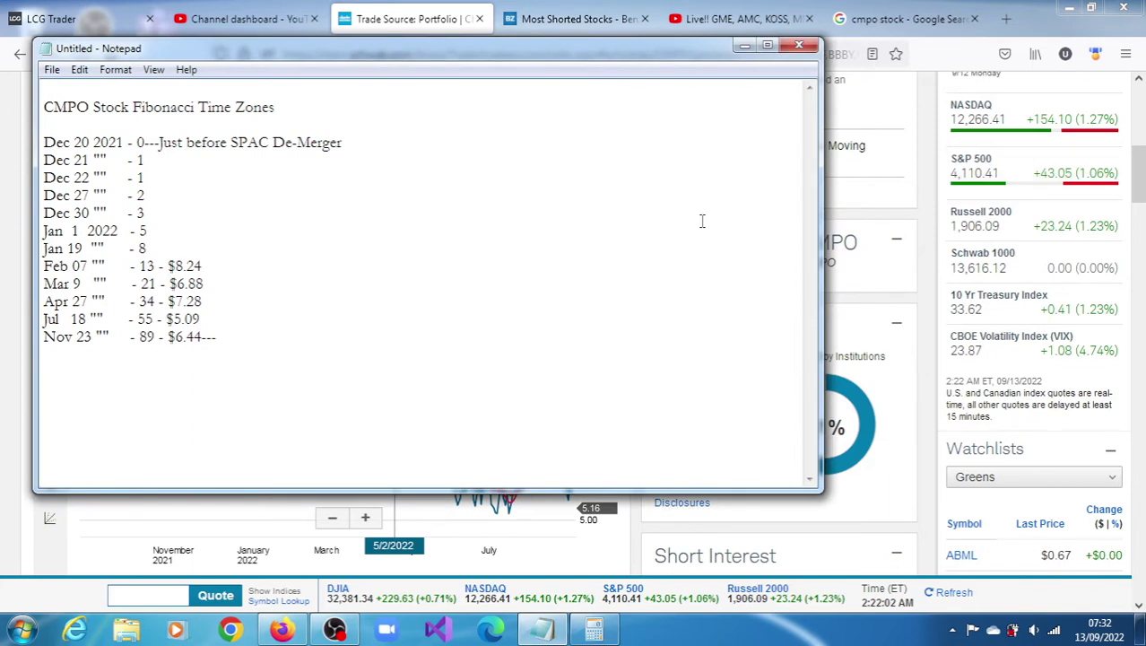
text($8.63)
click(744, 45)
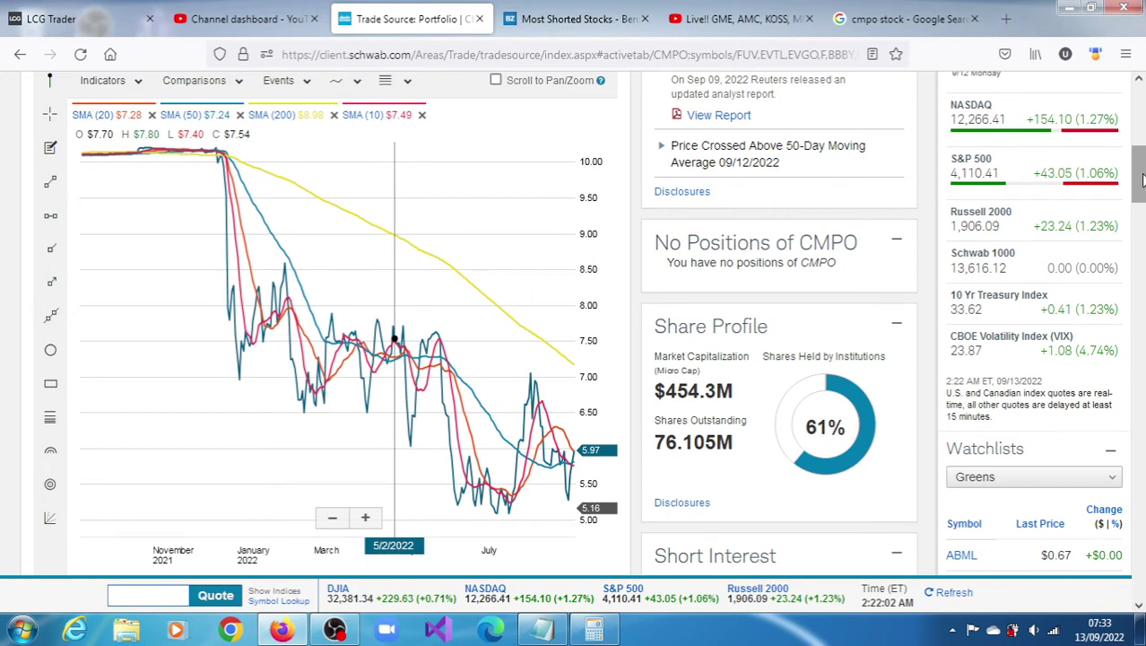
drag(1141, 180, 1143, 194)
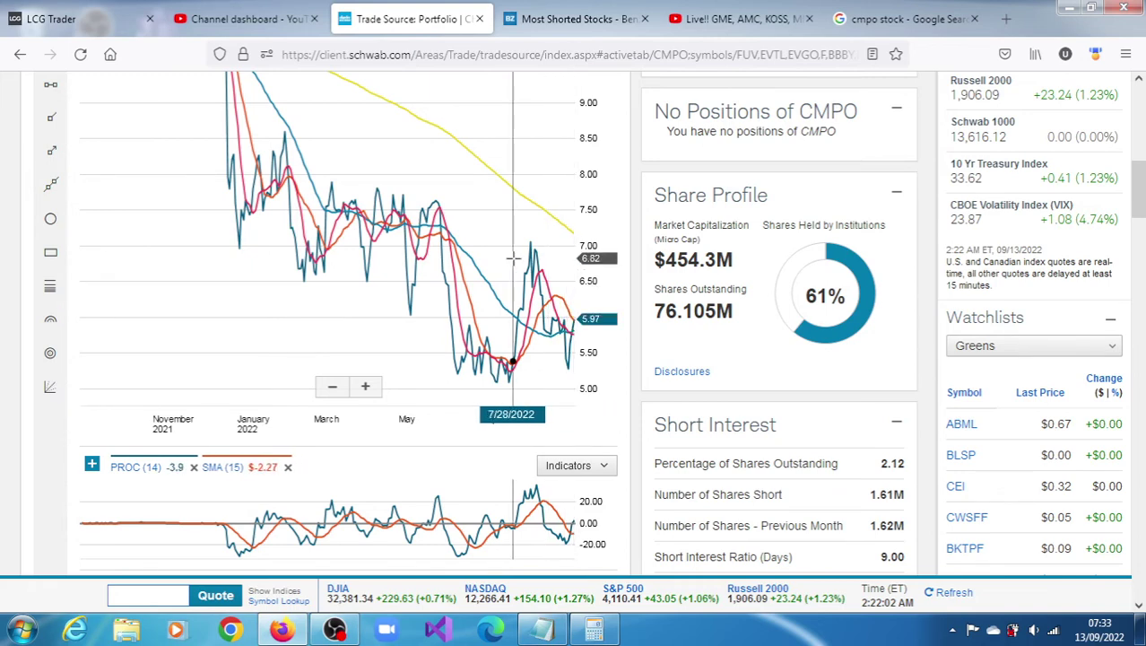
click(49, 291)
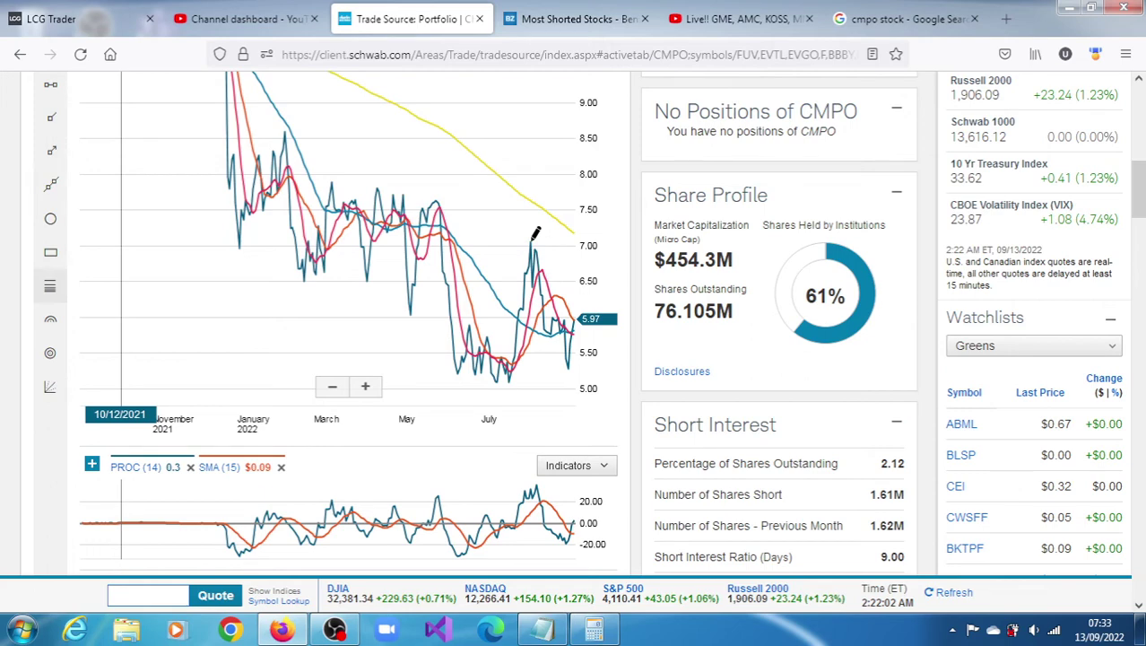
click(57, 287)
click(536, 241)
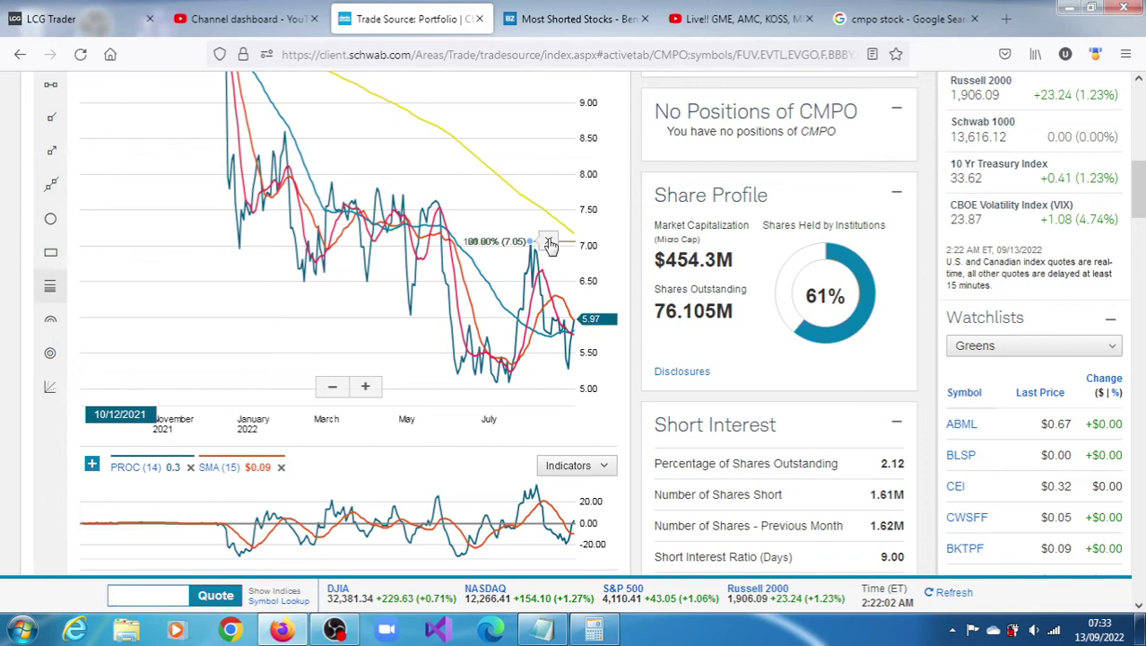
click(549, 243)
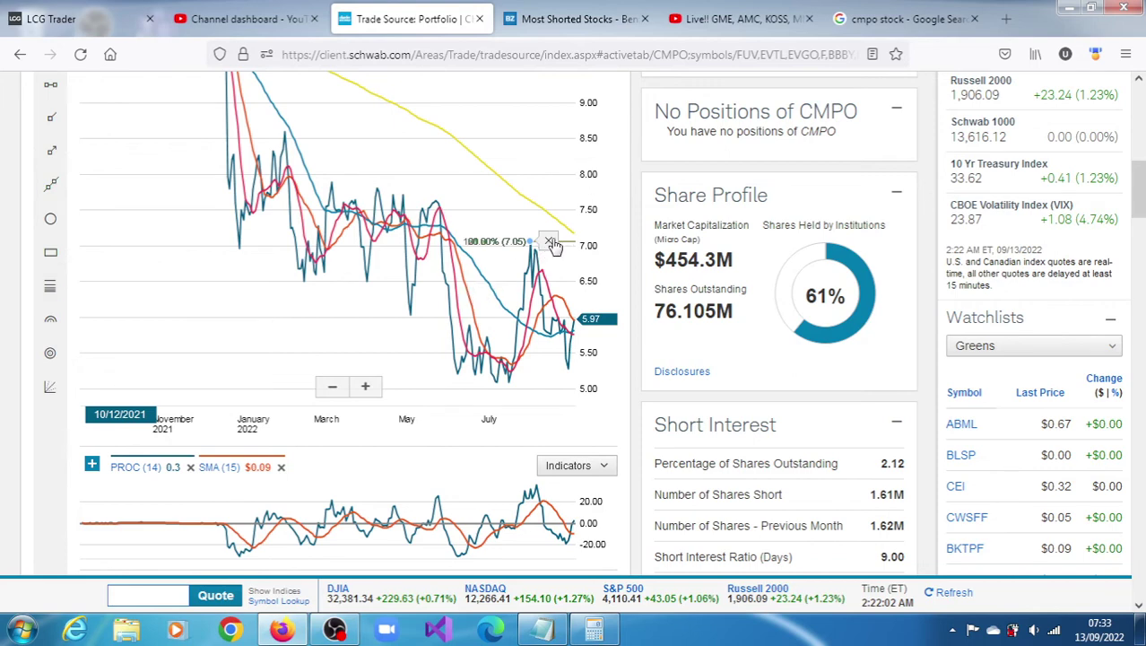
click(550, 243)
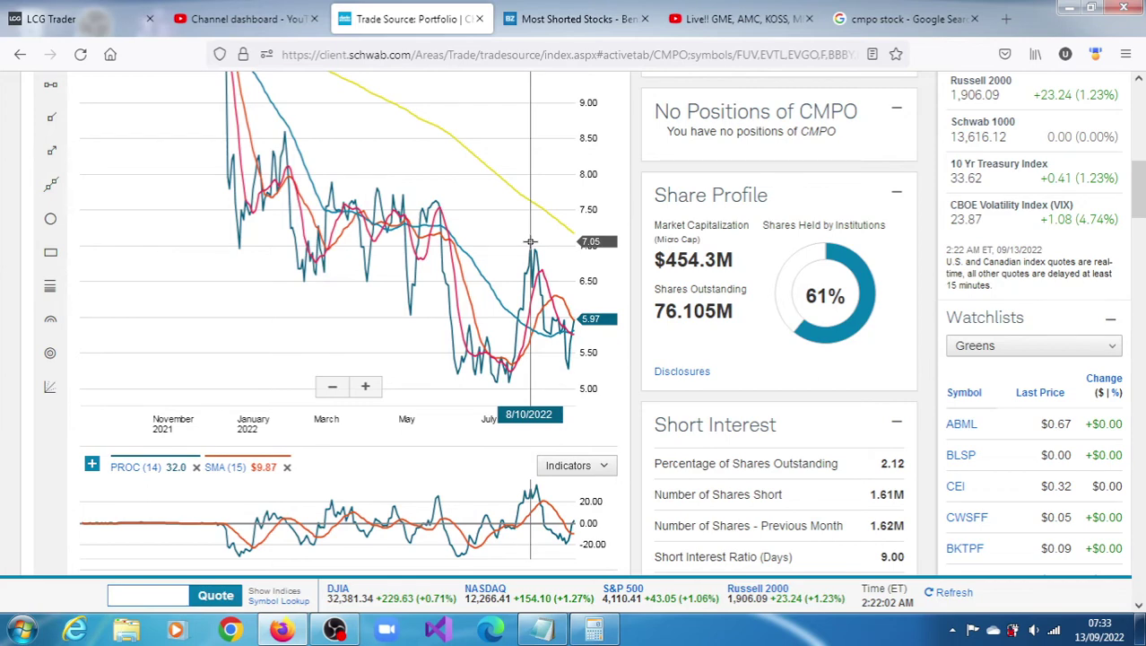
Step: Draw a Fibonacci retracement on the CMPO chart from the August 2022 peak at about 7.10 down to about 6.00
click(51, 286)
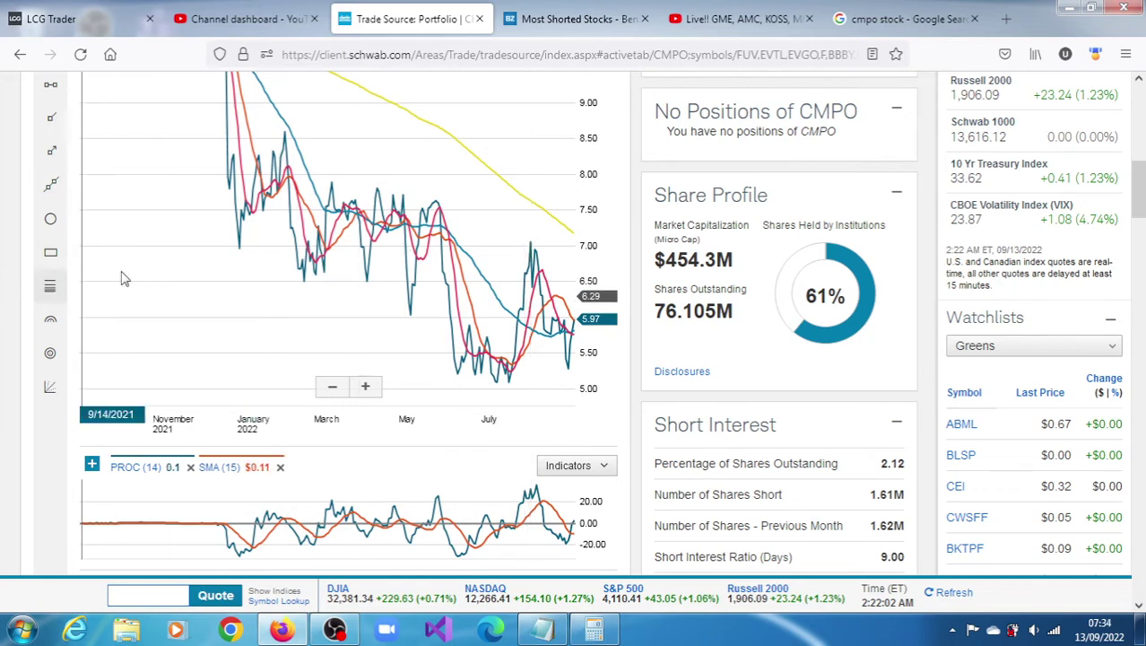
click(531, 239)
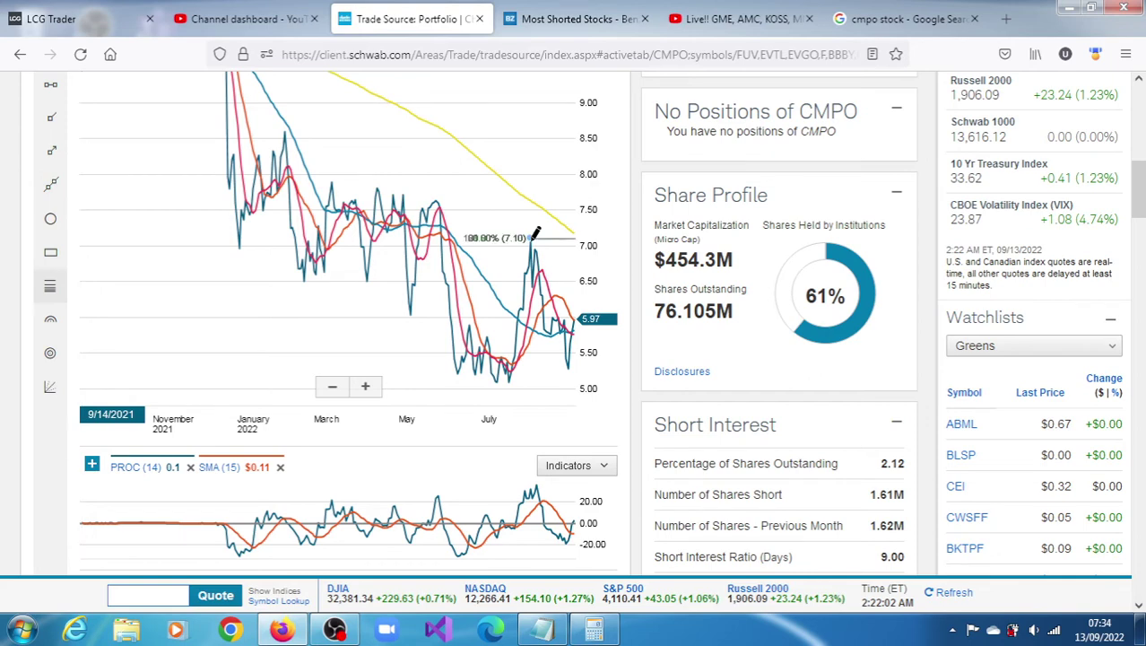
click(533, 297)
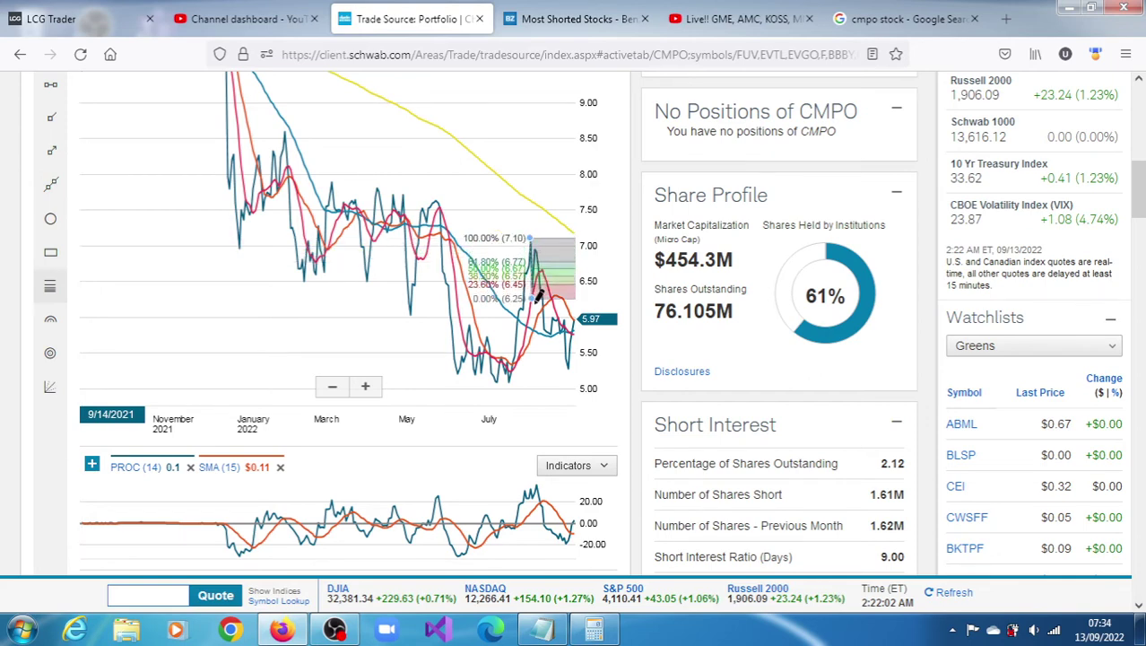
drag(537, 299, 535, 317)
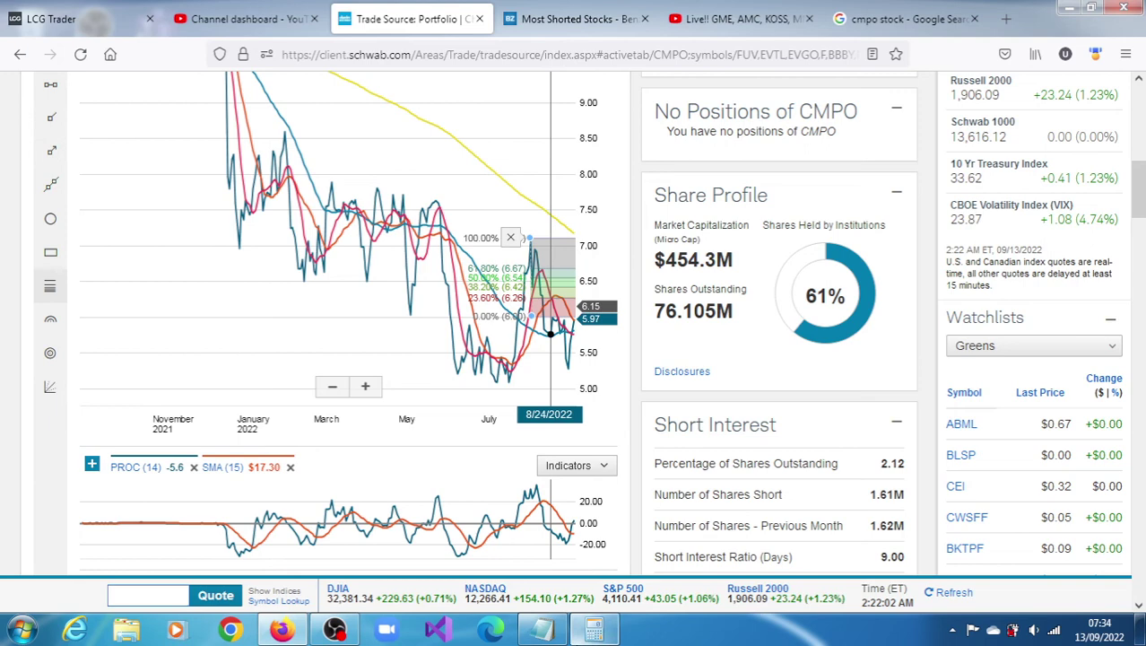
Step: Review the Fibonacci time zone notes in Notepad against the new retracement levels on the CMPO chart
click(543, 628)
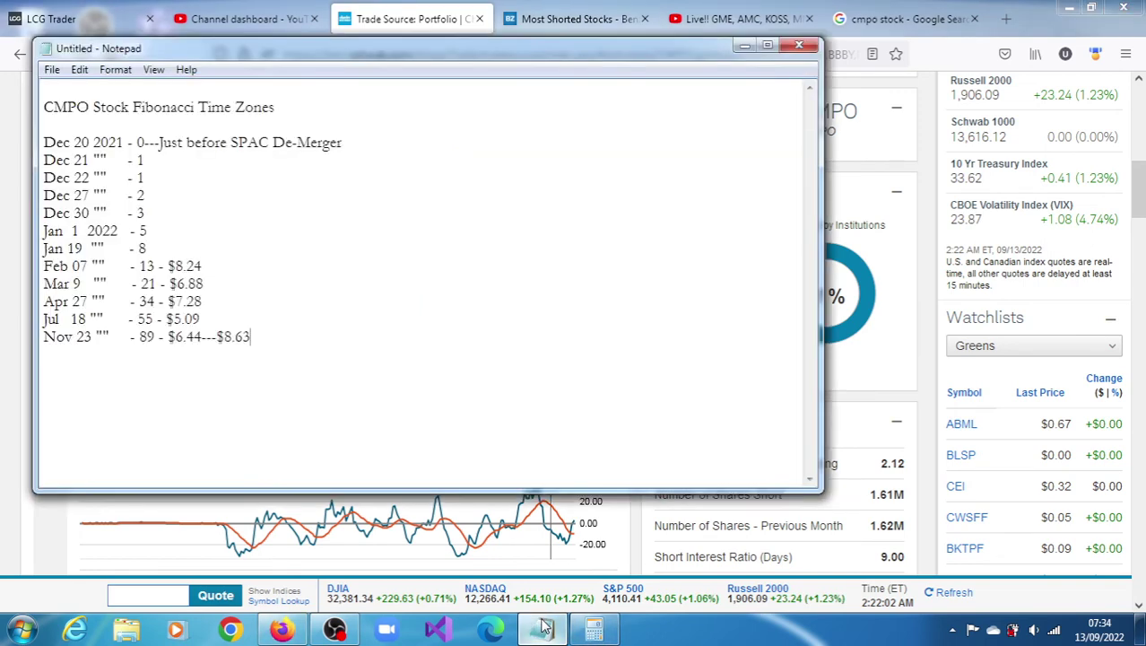
click(543, 628)
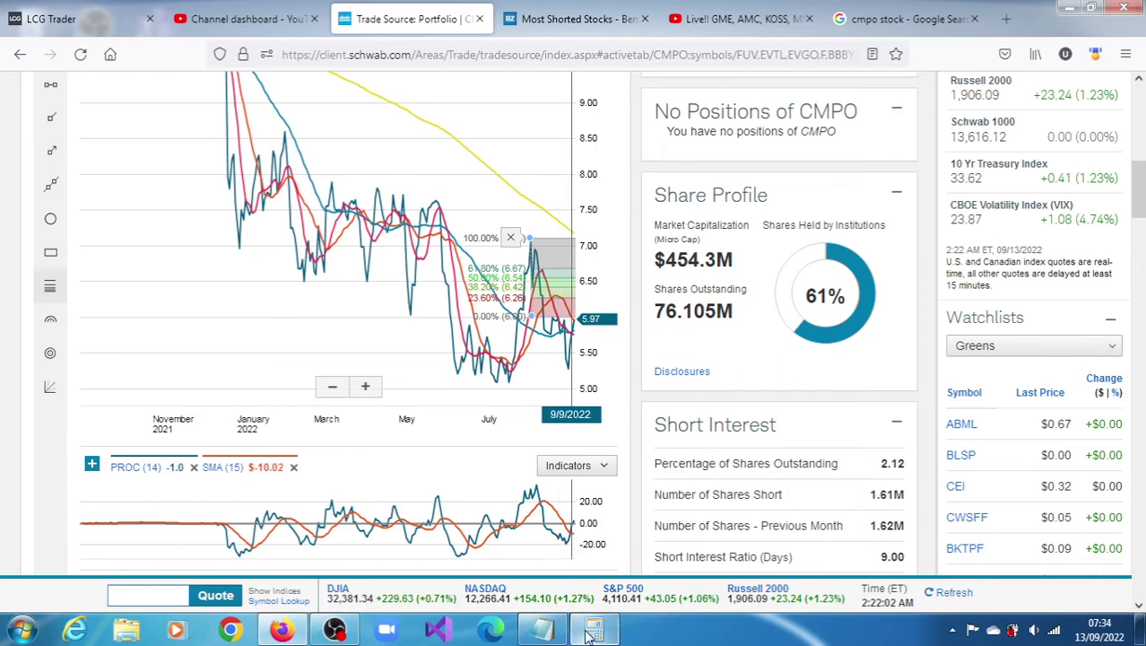
mouse_move(588, 635)
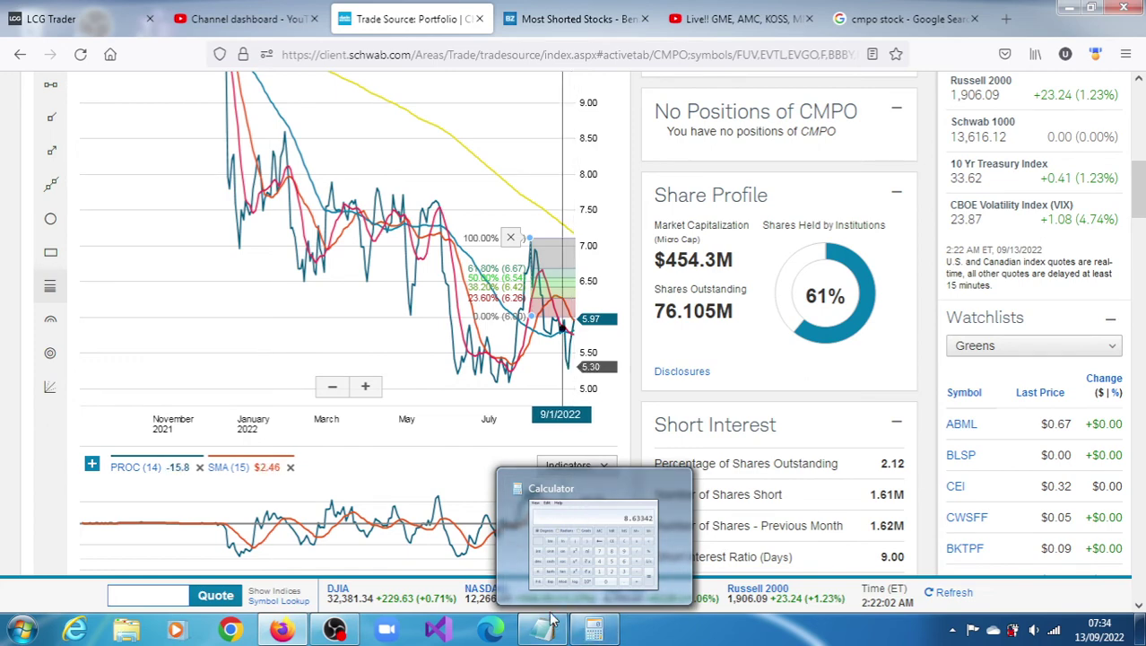
mouse_move(542, 630)
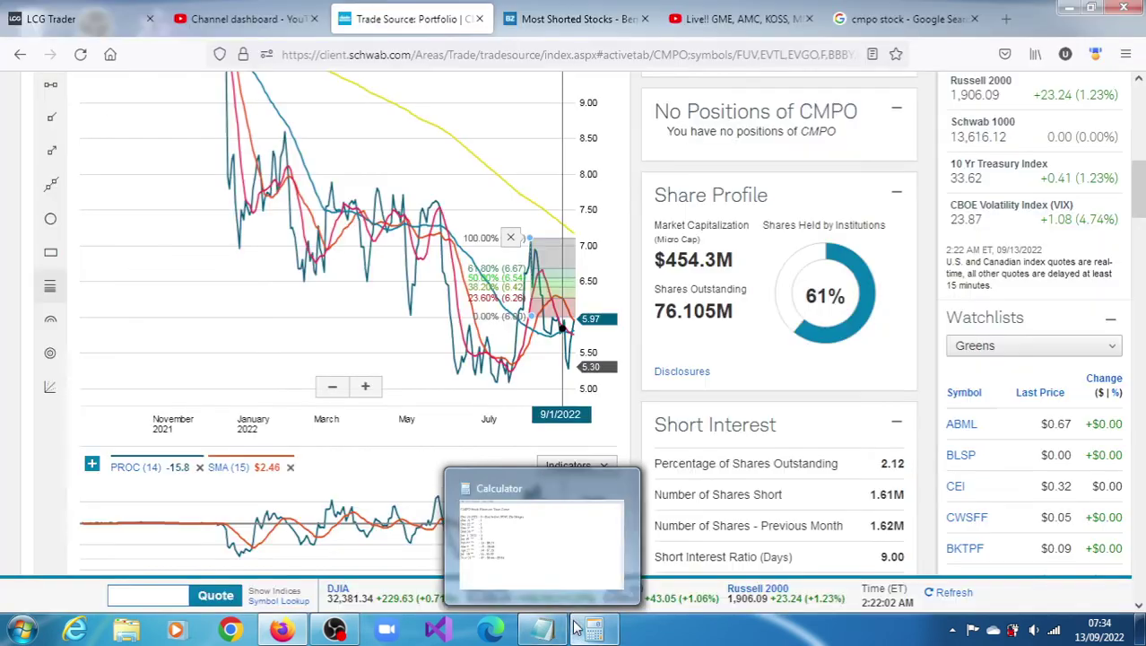
mouse_move(575, 545)
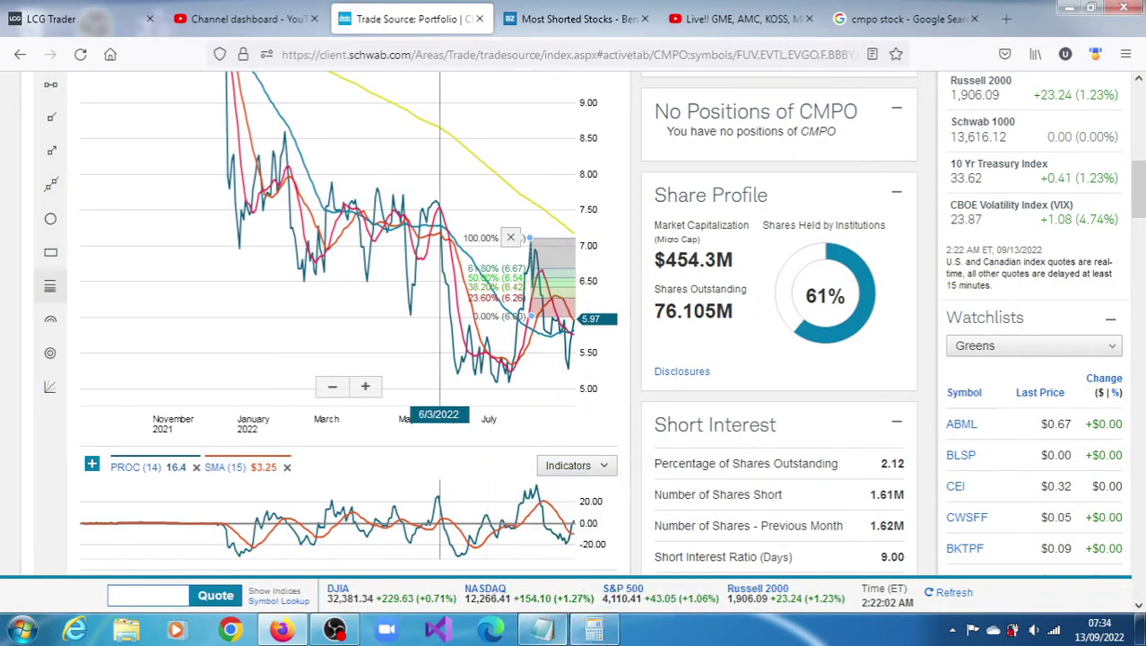
click(545, 632)
click(549, 632)
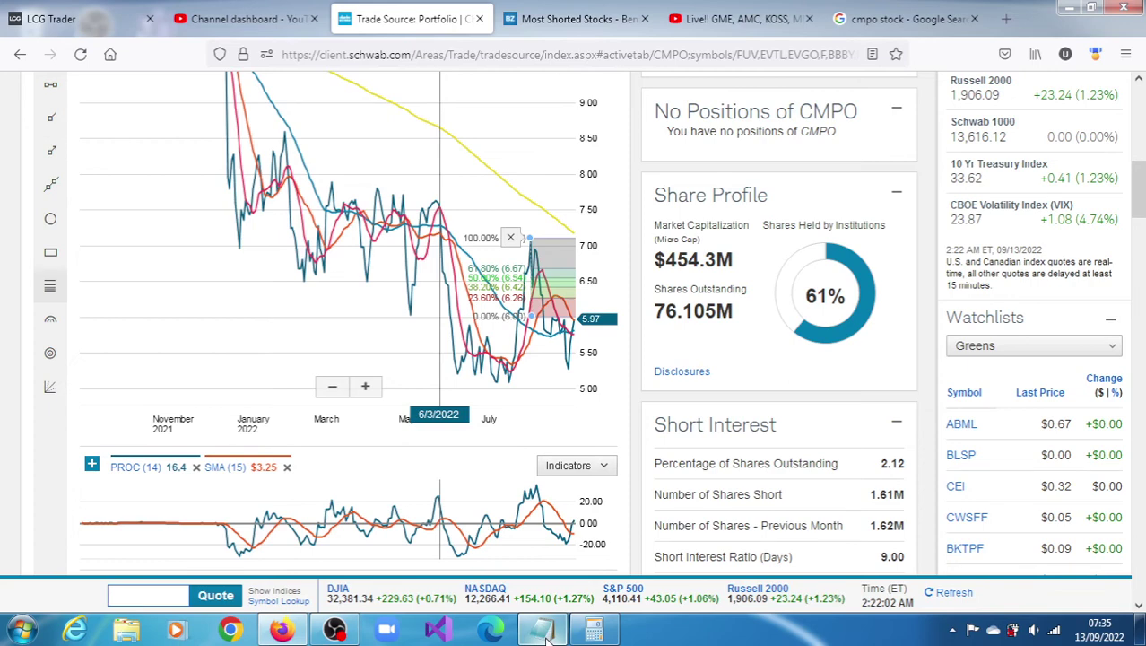
Step: Compare CMPO's short interest in Benzinga's Most Shorted Stocks list with the Nov 23 targets in Notepad and the CMPO chart
click(565, 20)
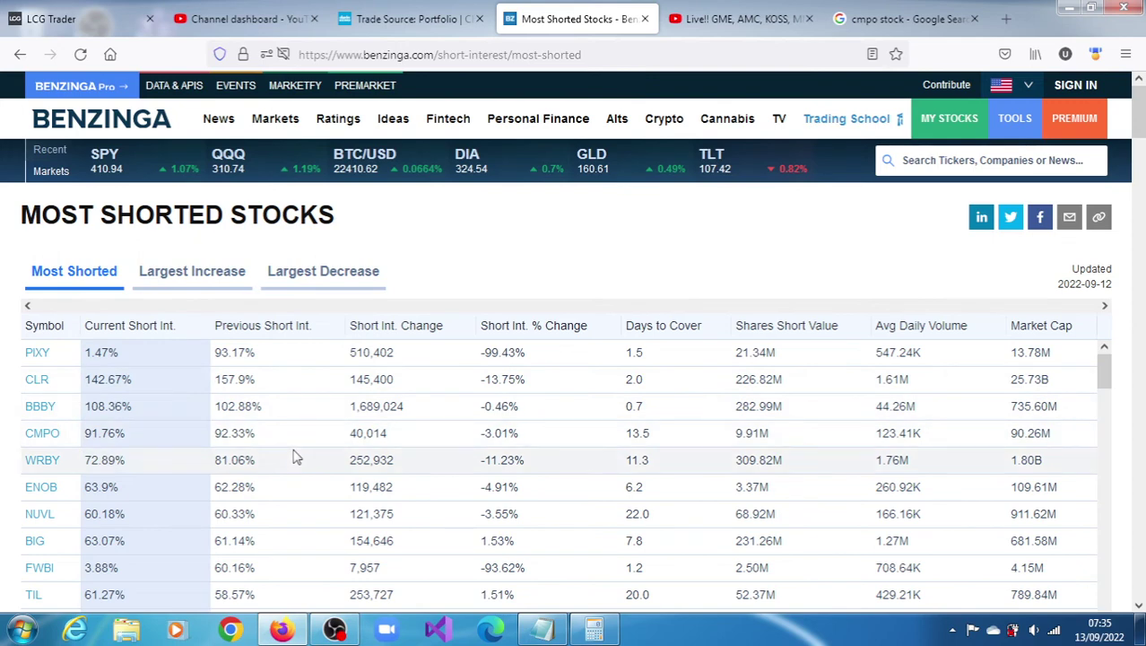
click(542, 631)
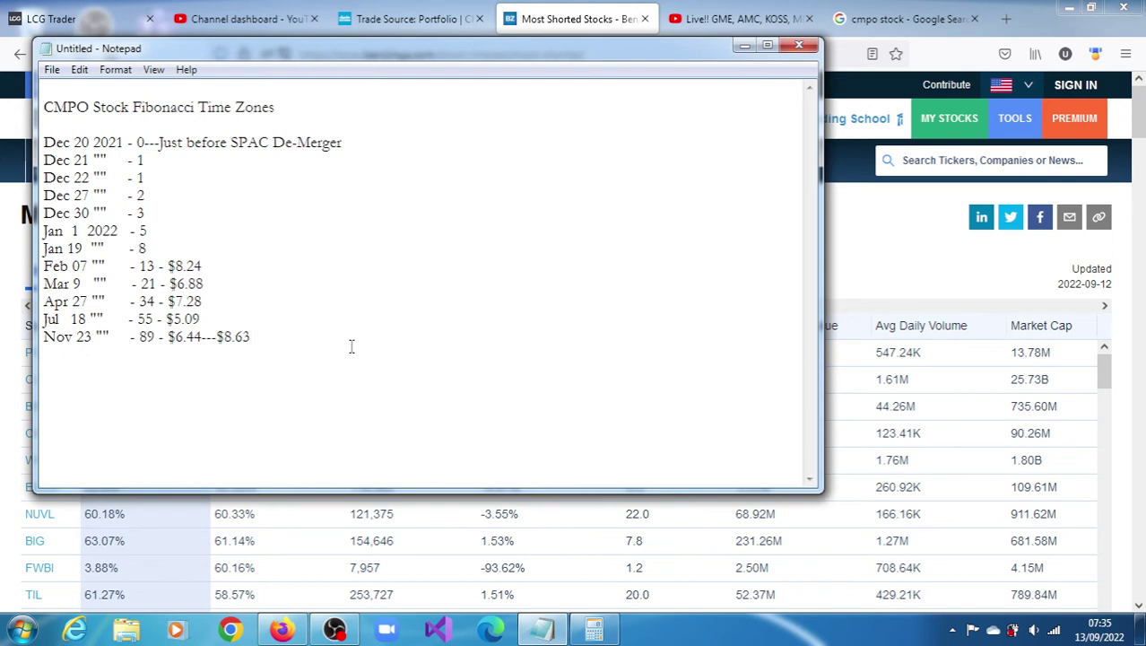
click(746, 46)
click(402, 24)
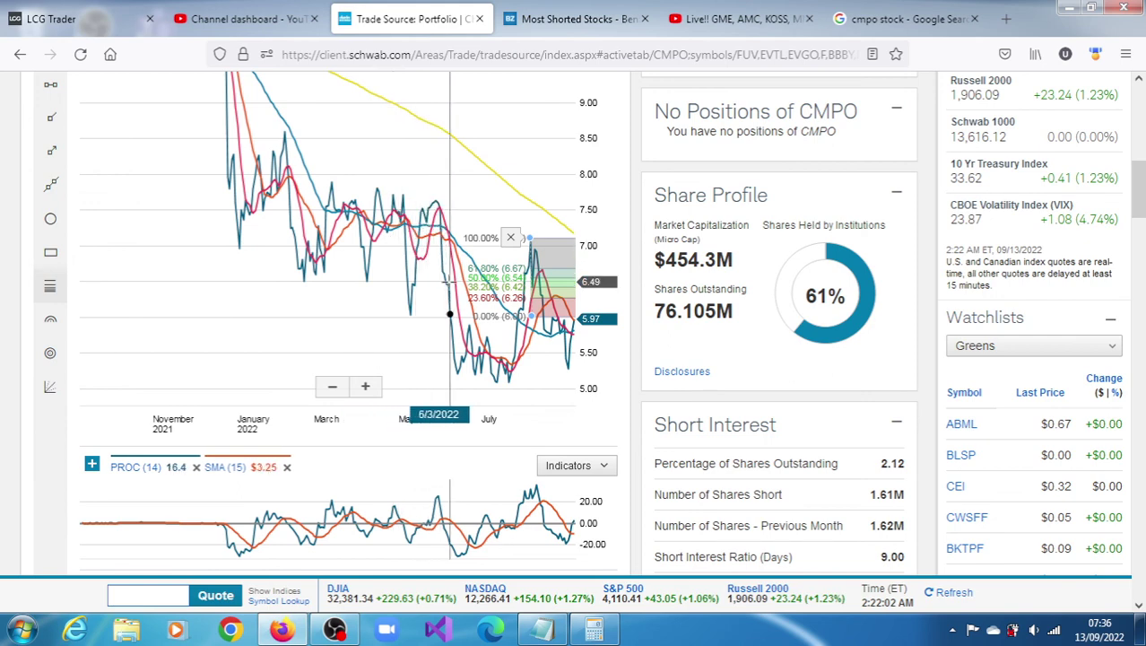
click(569, 21)
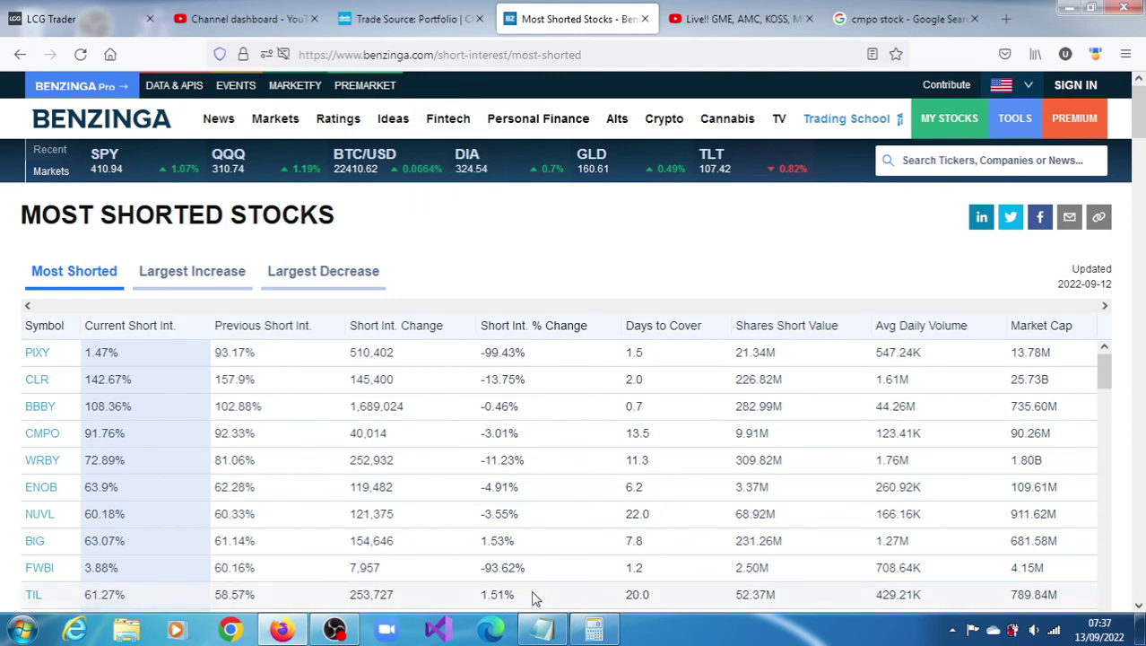
click(545, 631)
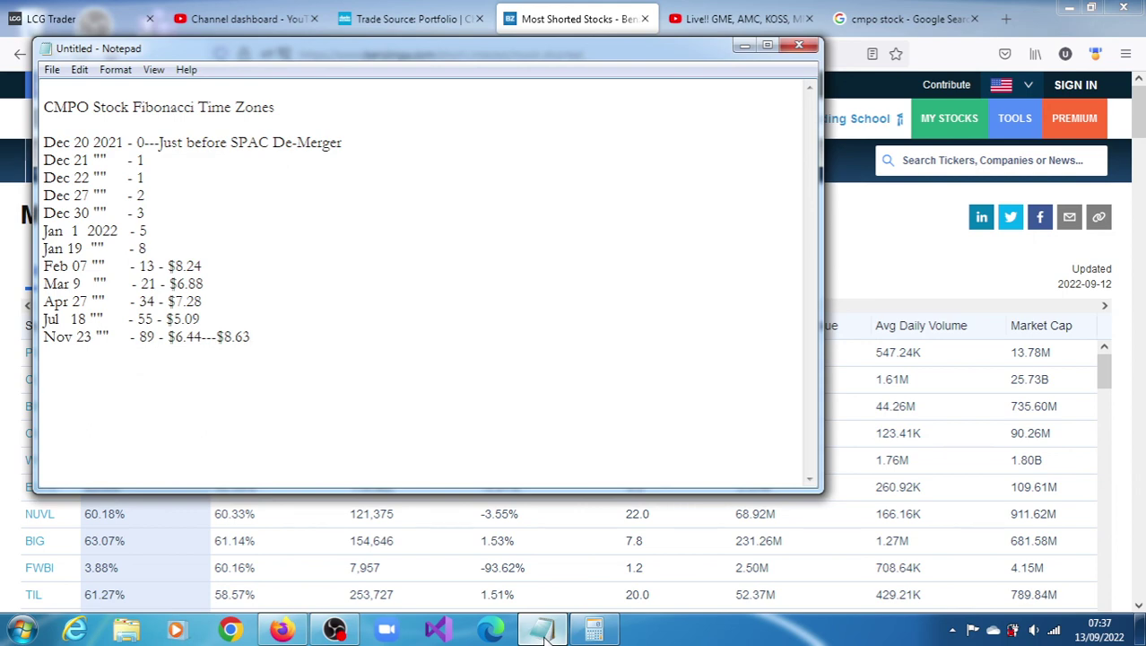
click(545, 637)
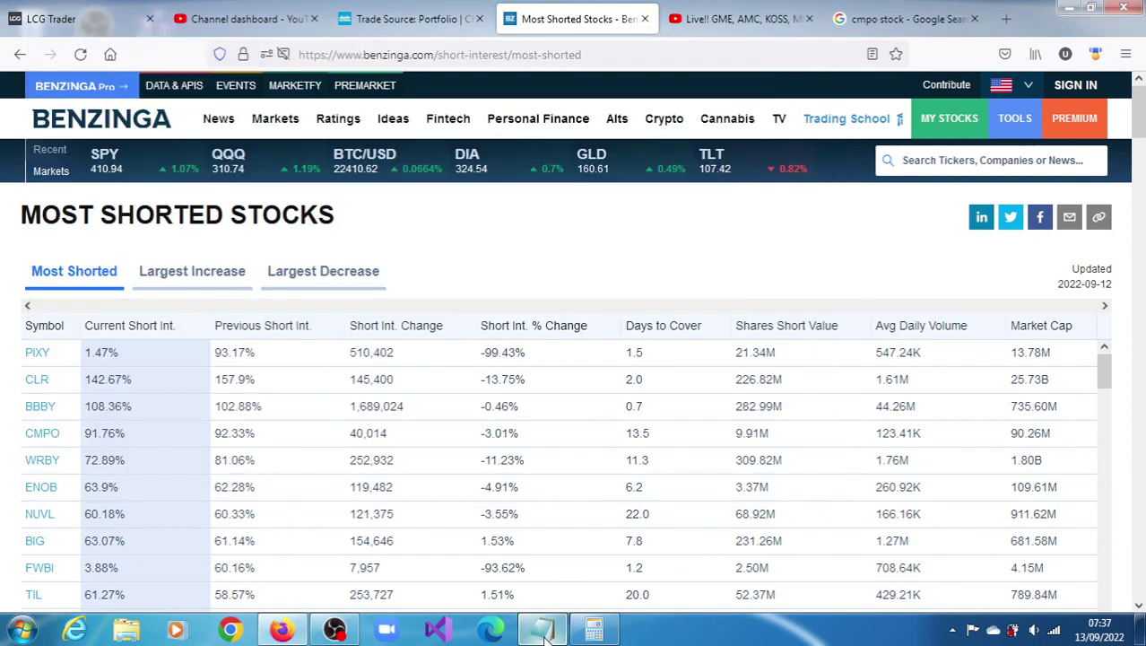
click(384, 27)
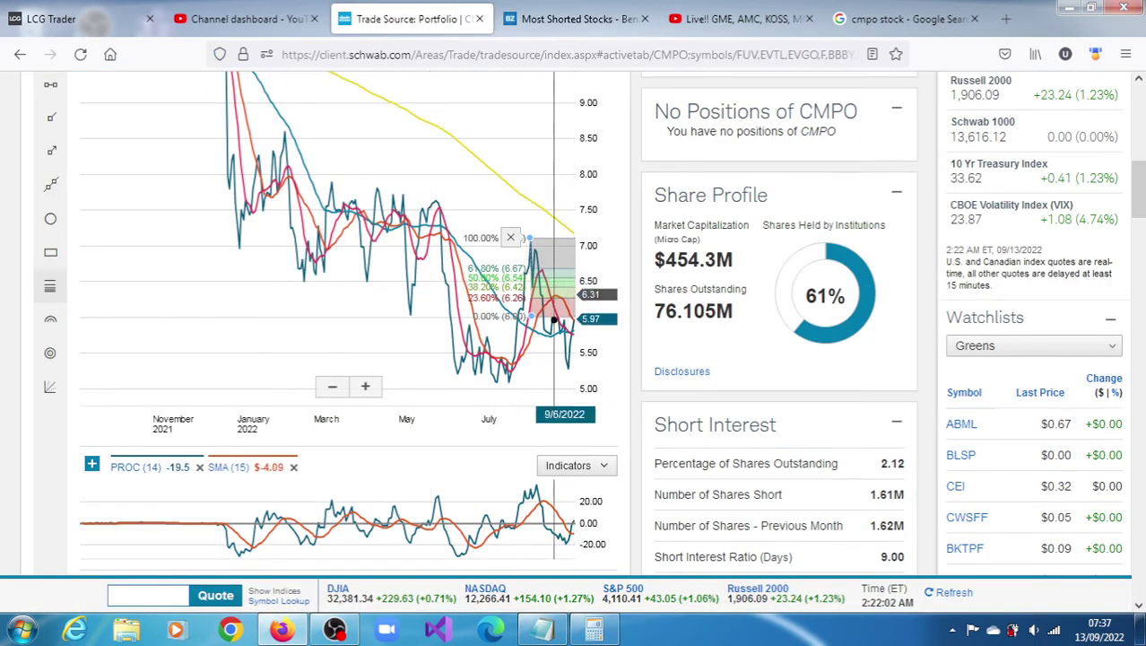